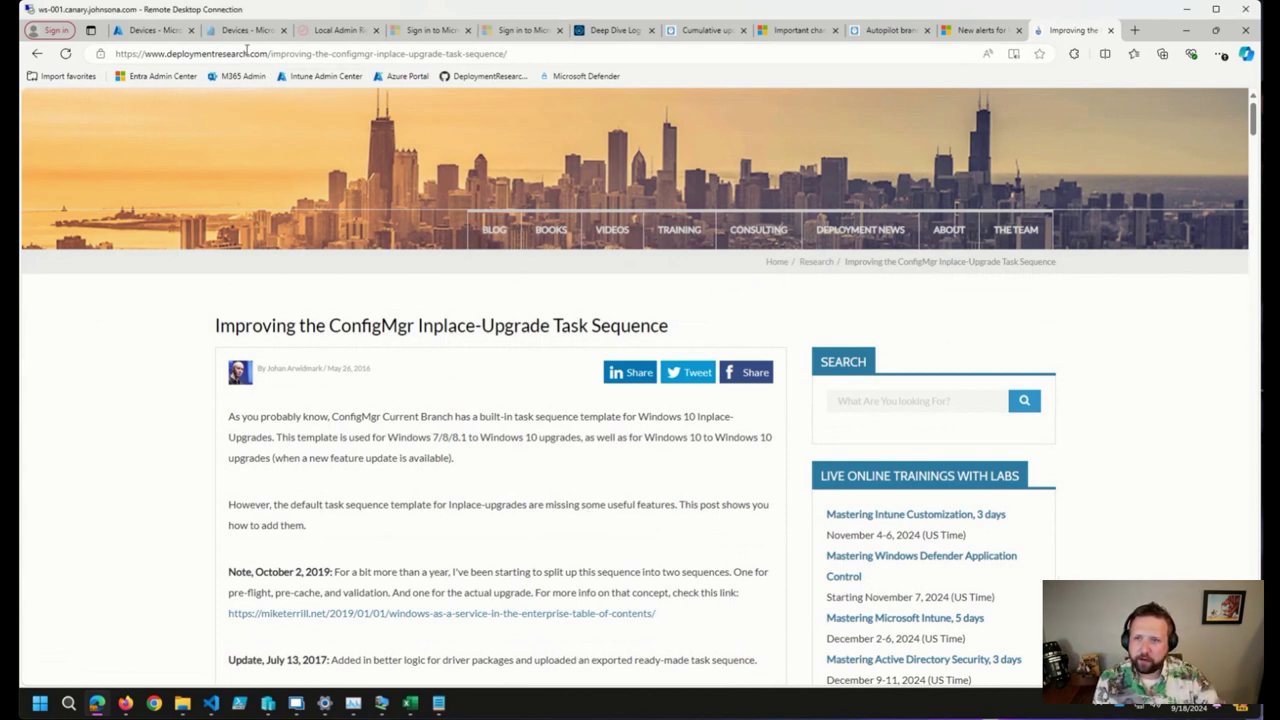
In the Intune admin center, start a new policy under Endpoint security > Account protection
{"action": "mouse_move", "coordinate": [246, 40]}
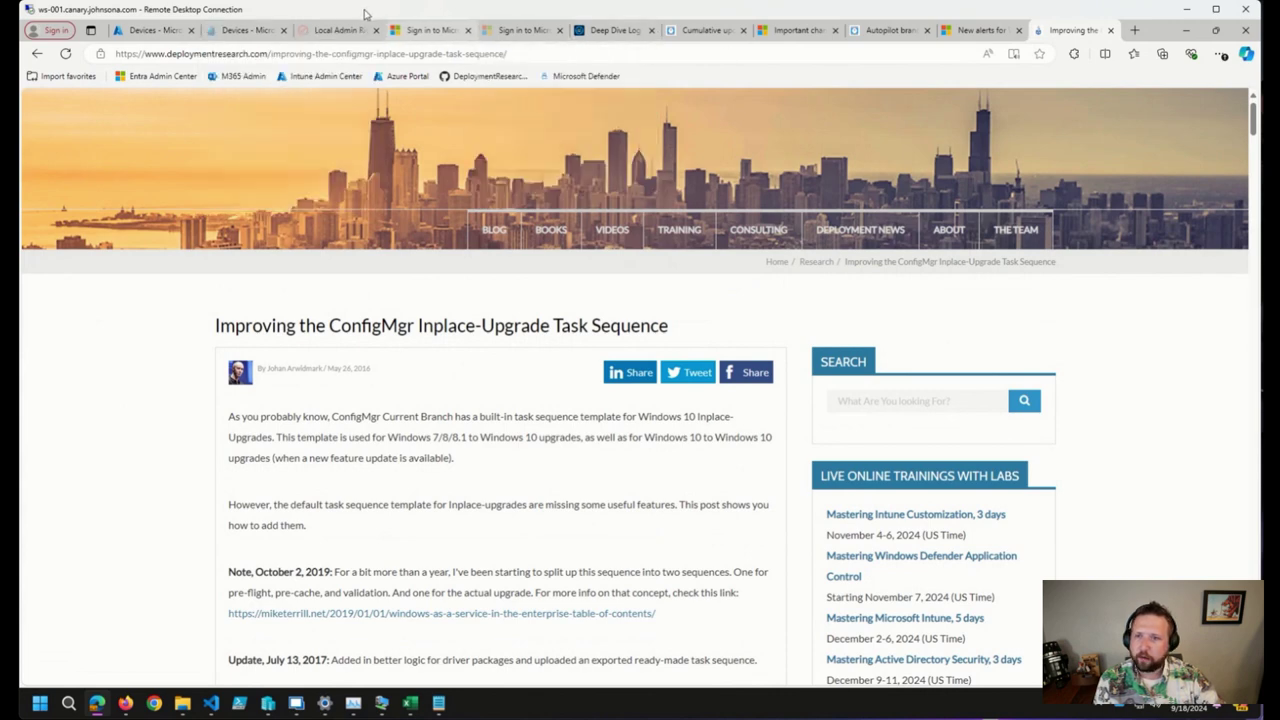
{"action": "left_click", "coordinate": [135, 38]}
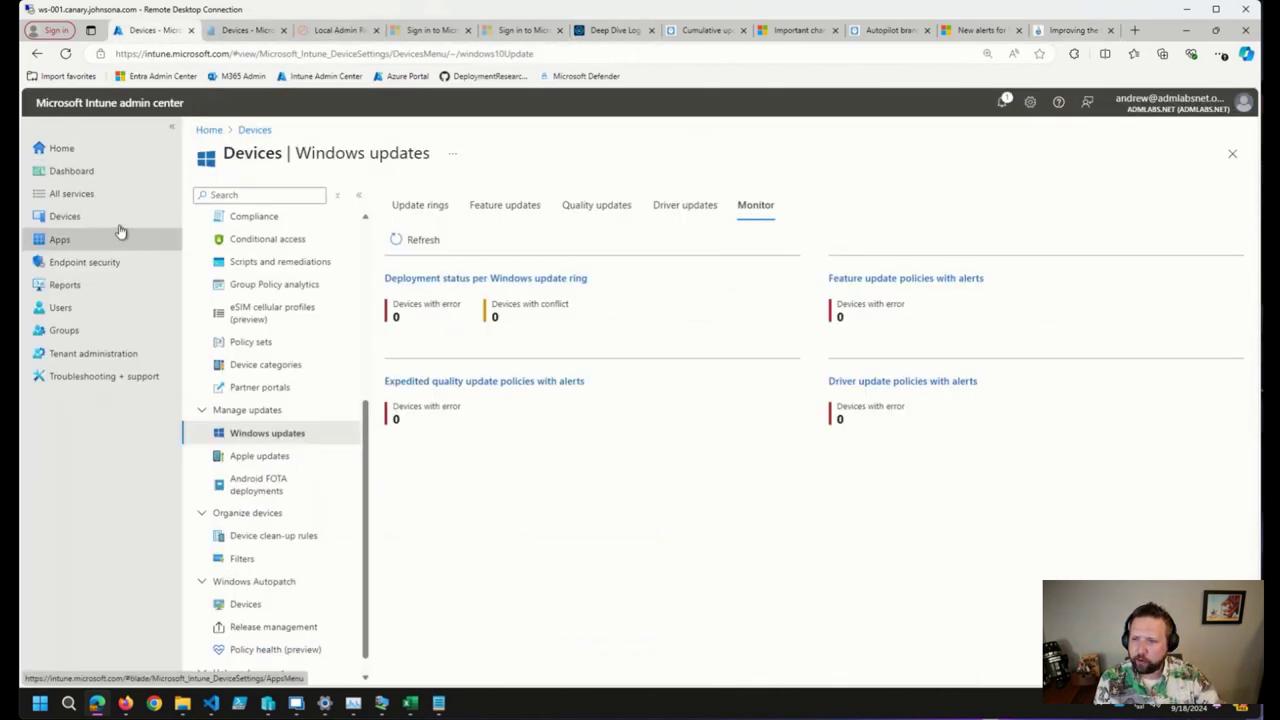
{"action": "left_click", "coordinate": [89, 266]}
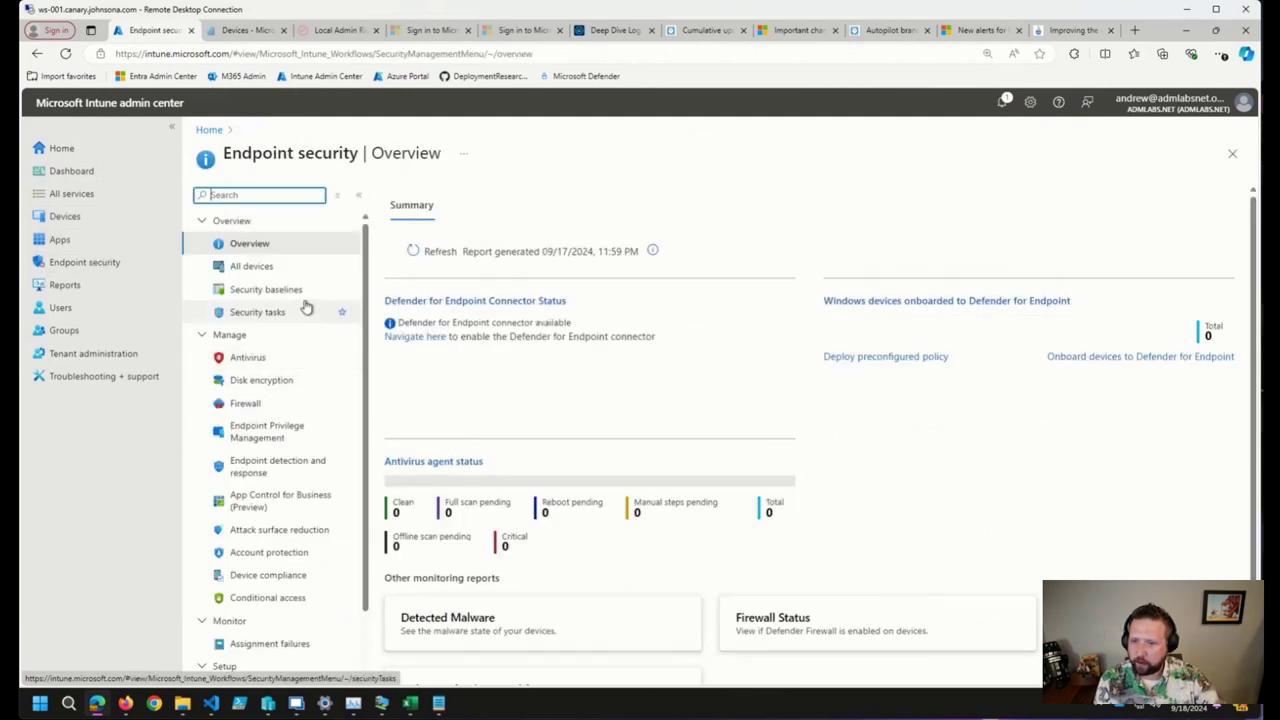
{"action": "left_click", "coordinate": [250, 557]}
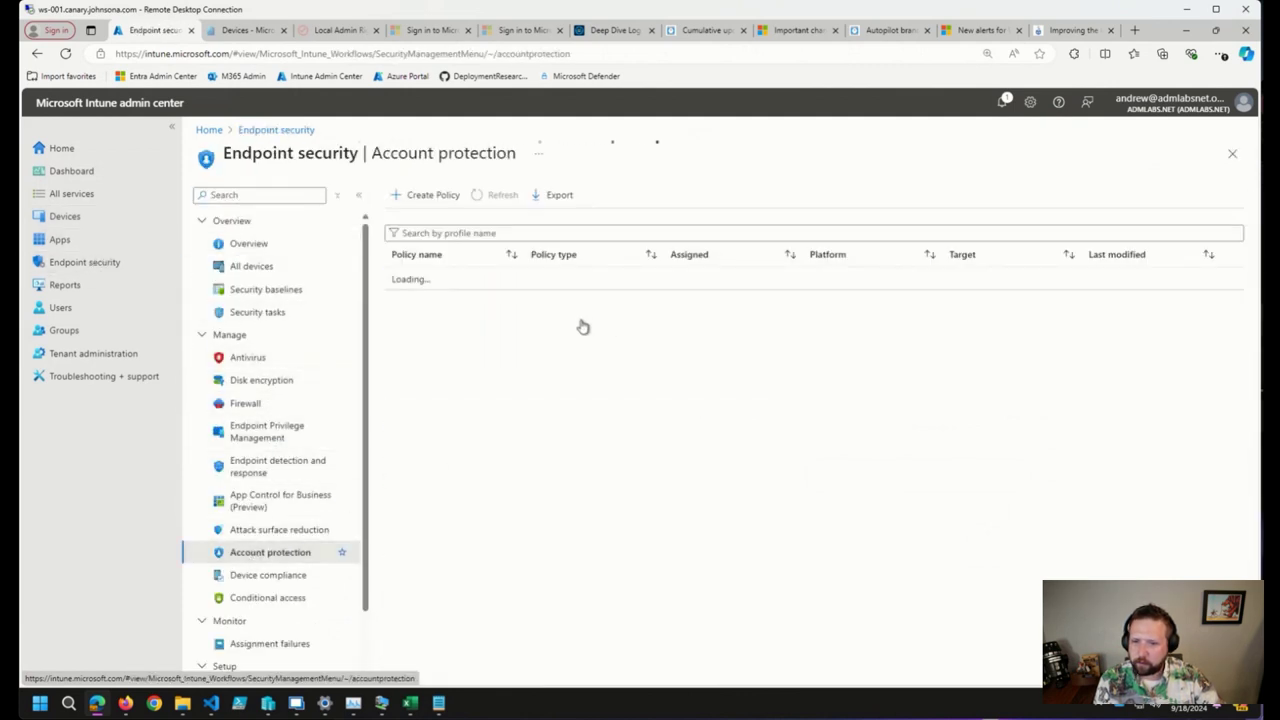
{"action": "left_click", "coordinate": [408, 197]}
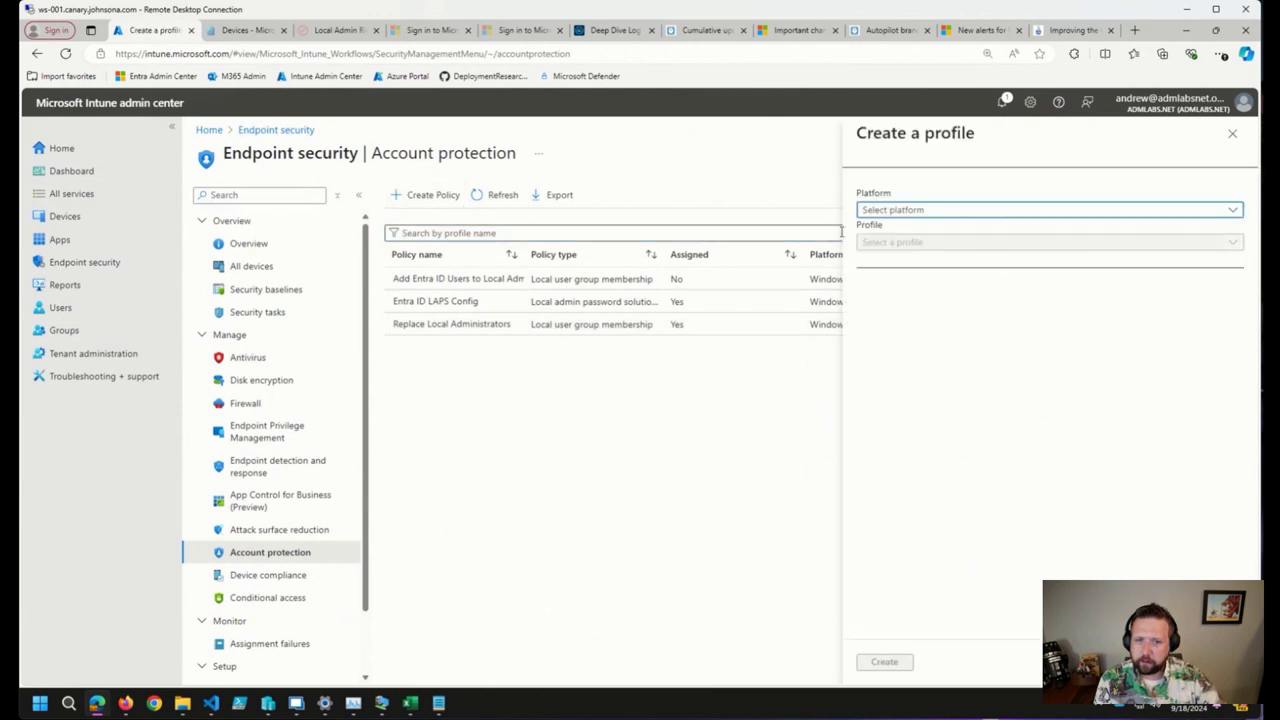
Choose platform Windows and profile Account Protection, and begin the policy
{"action": "left_click", "coordinate": [926, 211]}
{"action": "left_click", "coordinate": [949, 234]}
{"action": "left_click", "coordinate": [941, 244]}
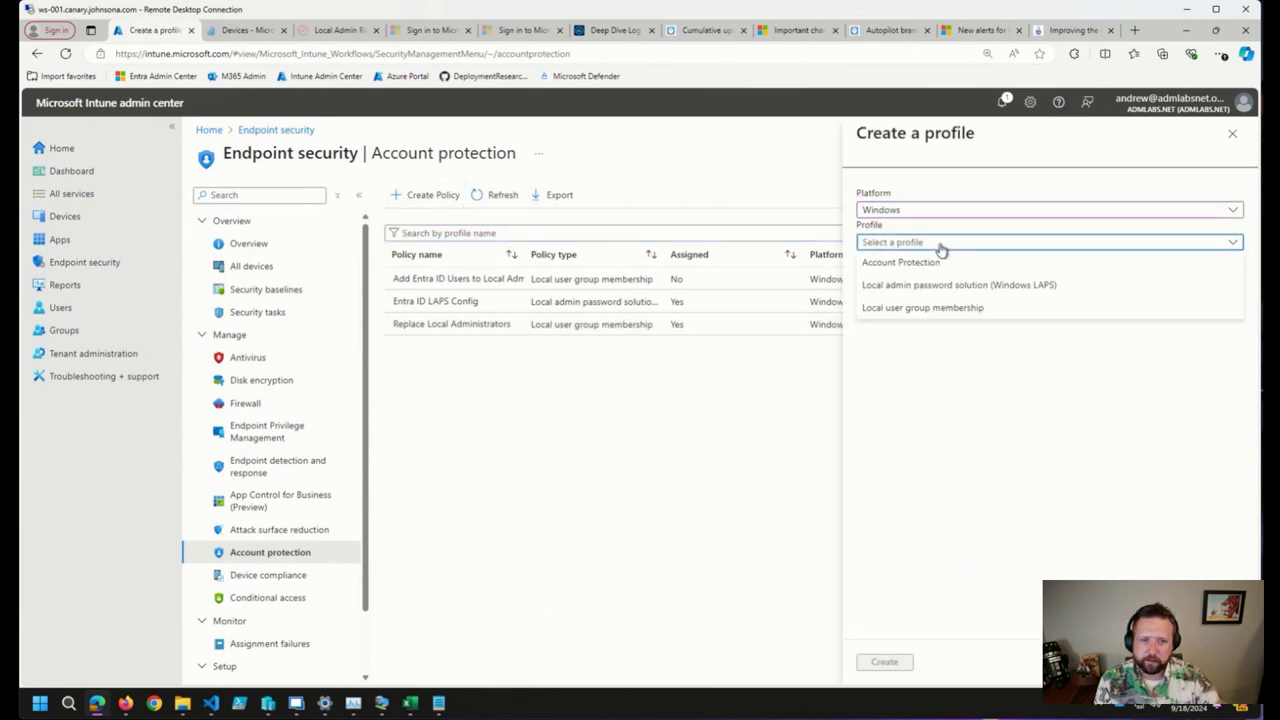
{"action": "left_click", "coordinate": [941, 266]}
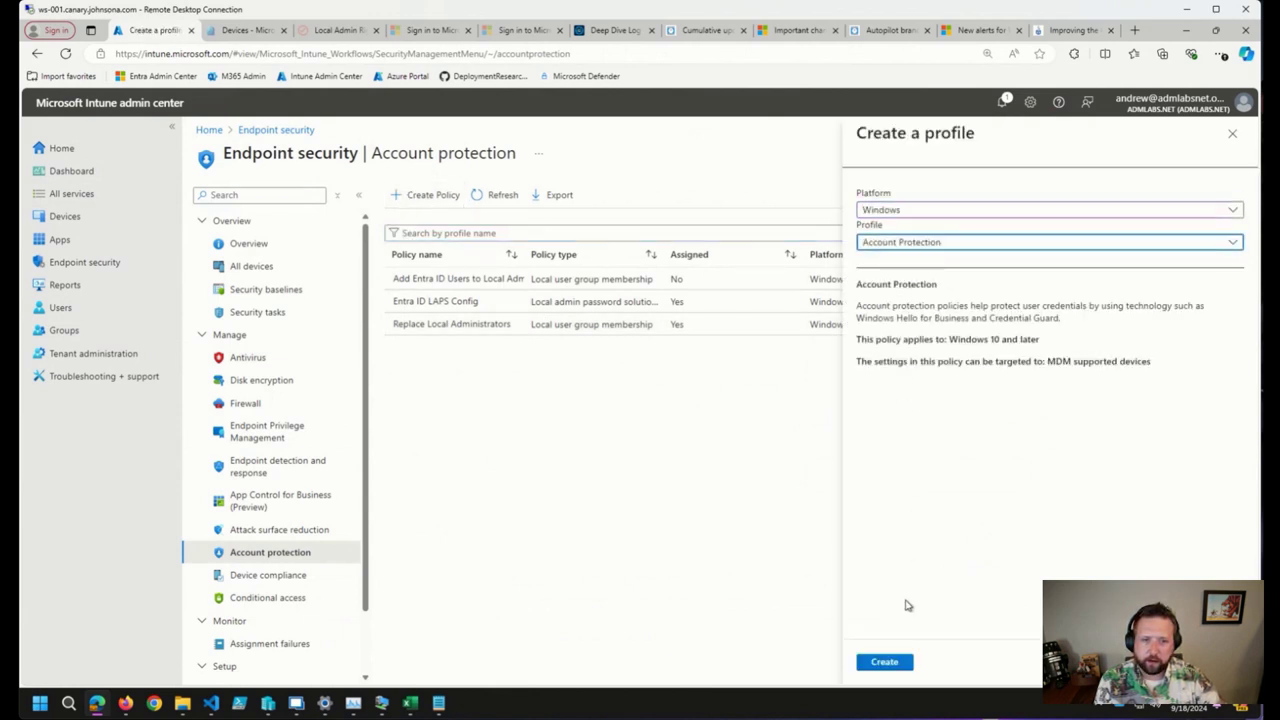
{"action": "left_click", "coordinate": [884, 661]}
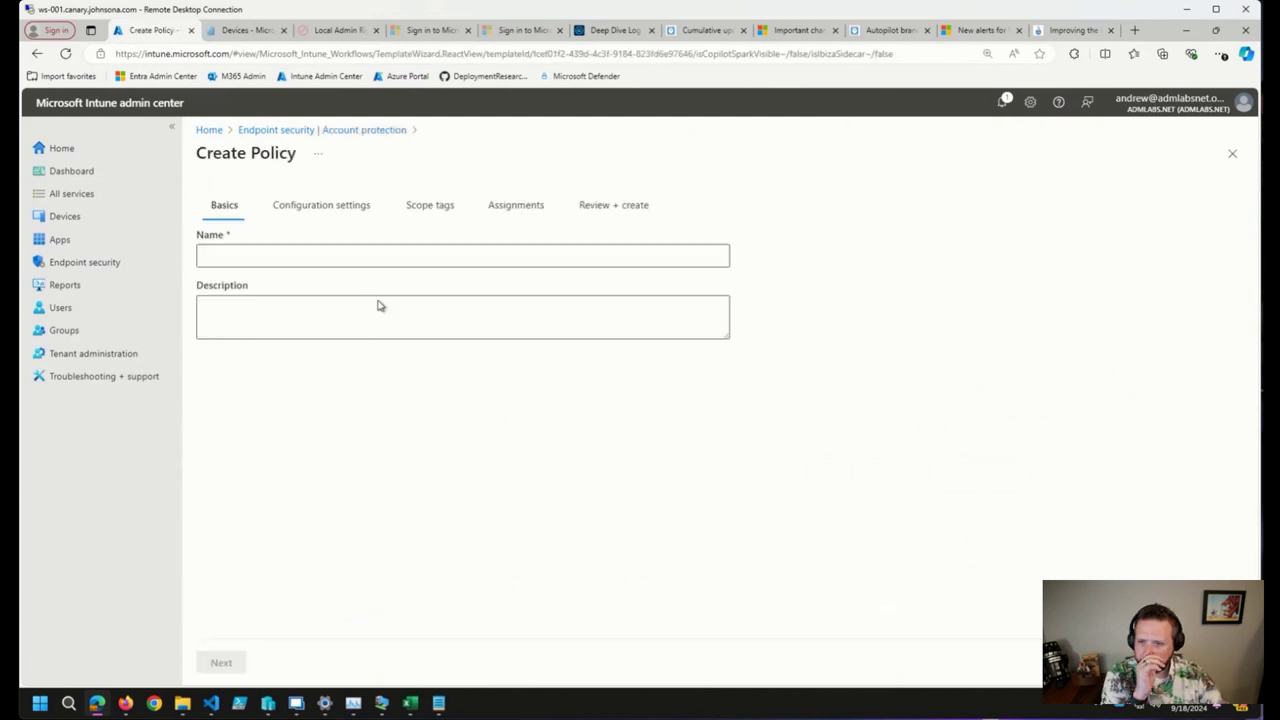
Name the policy 'WHfB Settings - Default' and continue to Configuration settings
{"action": "left_click", "coordinate": [360, 262]}
{"action": "type", "text": "WH"}
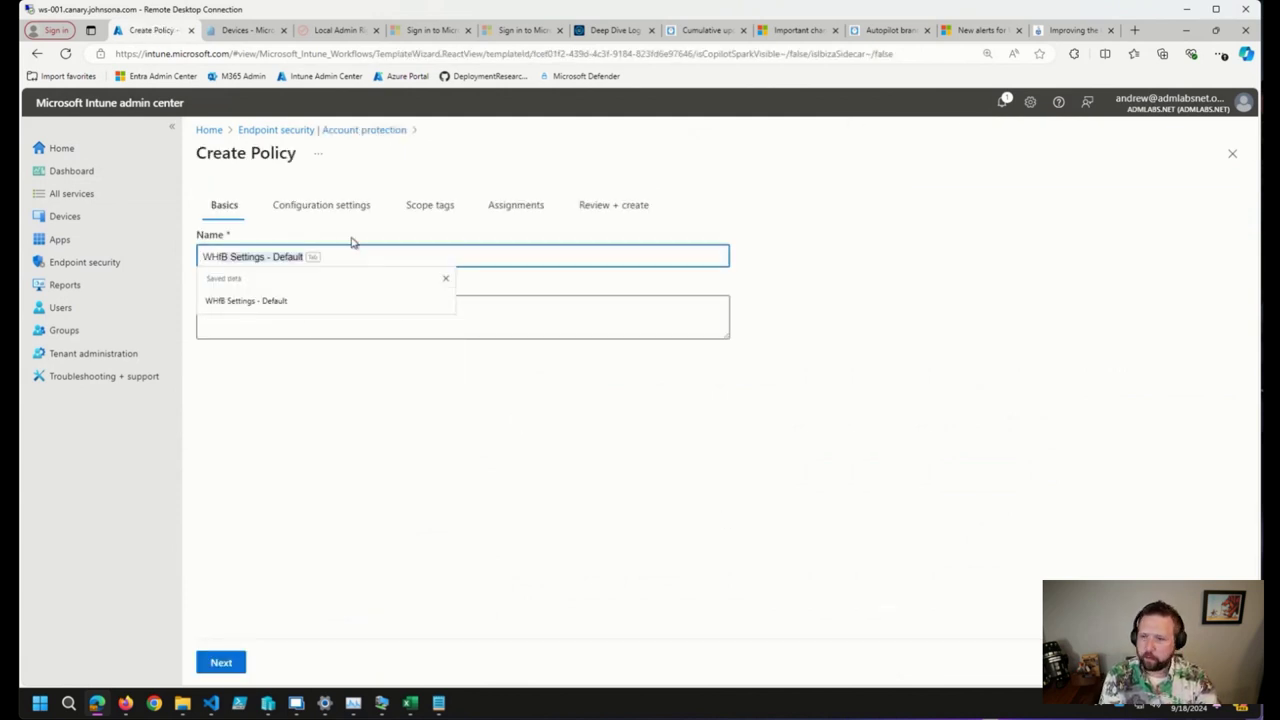
{"action": "key", "text": "Tab"}
{"action": "left_click", "coordinate": [320, 539]}
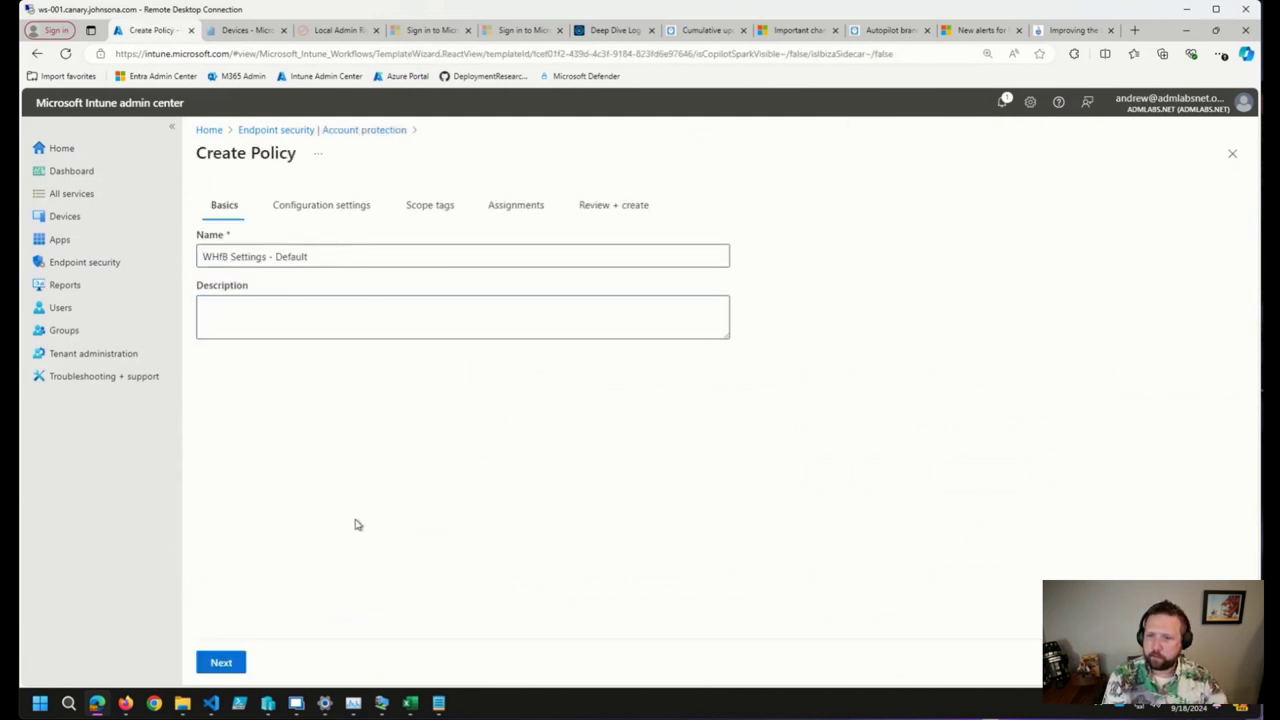
{"action": "left_click", "coordinate": [221, 663]}
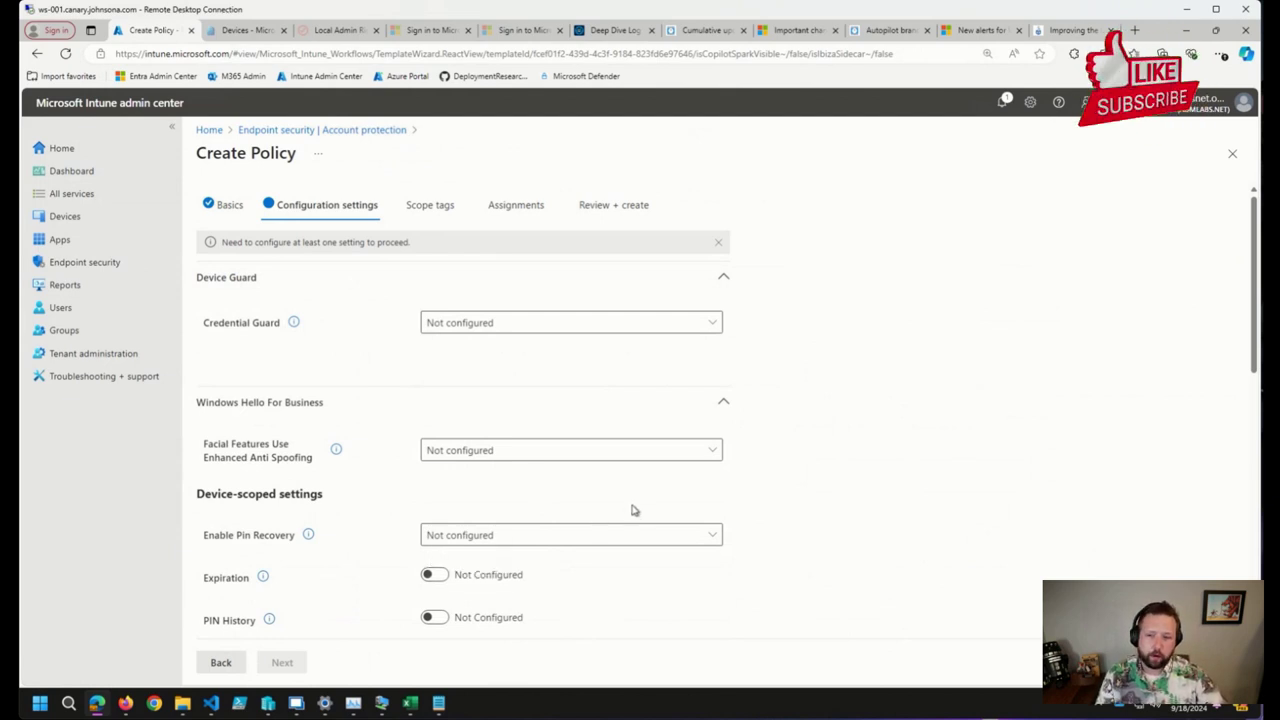
{"action": "scroll", "coordinate": [452, 400], "scroll_direction": "down", "scroll_amount": 5}
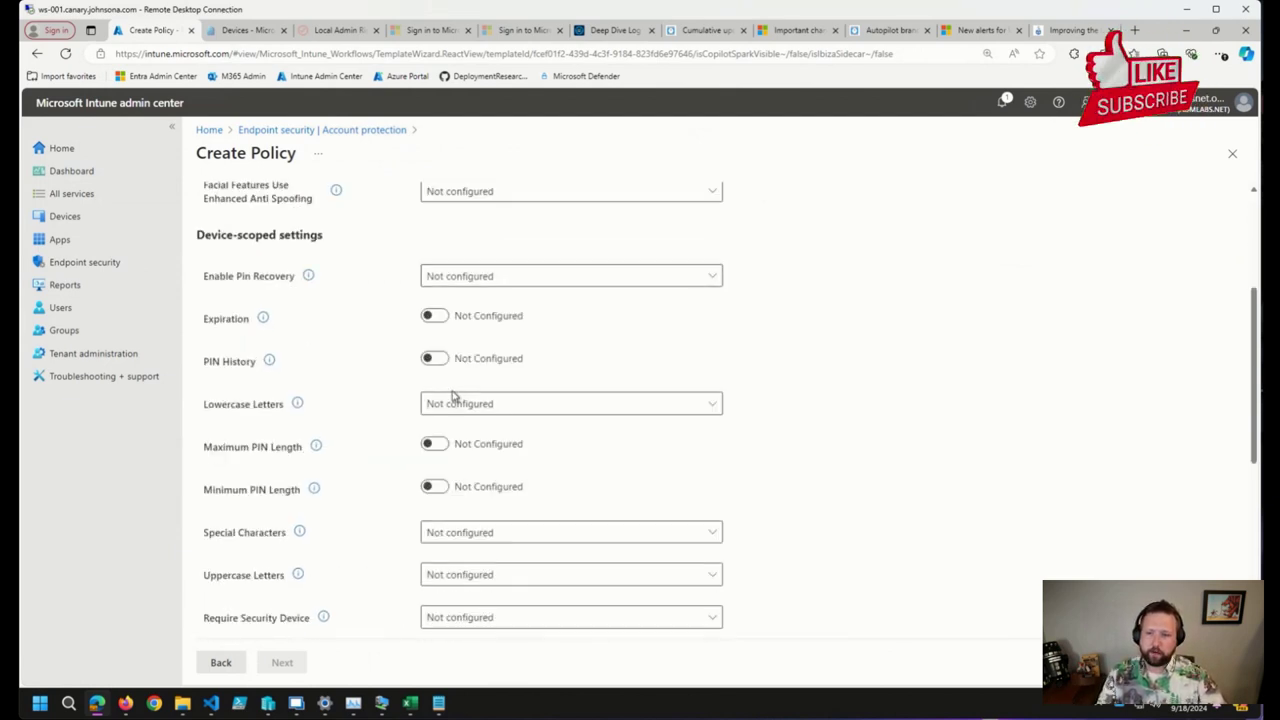
{"action": "scroll", "coordinate": [452, 400], "scroll_direction": "up", "scroll_amount": 5}
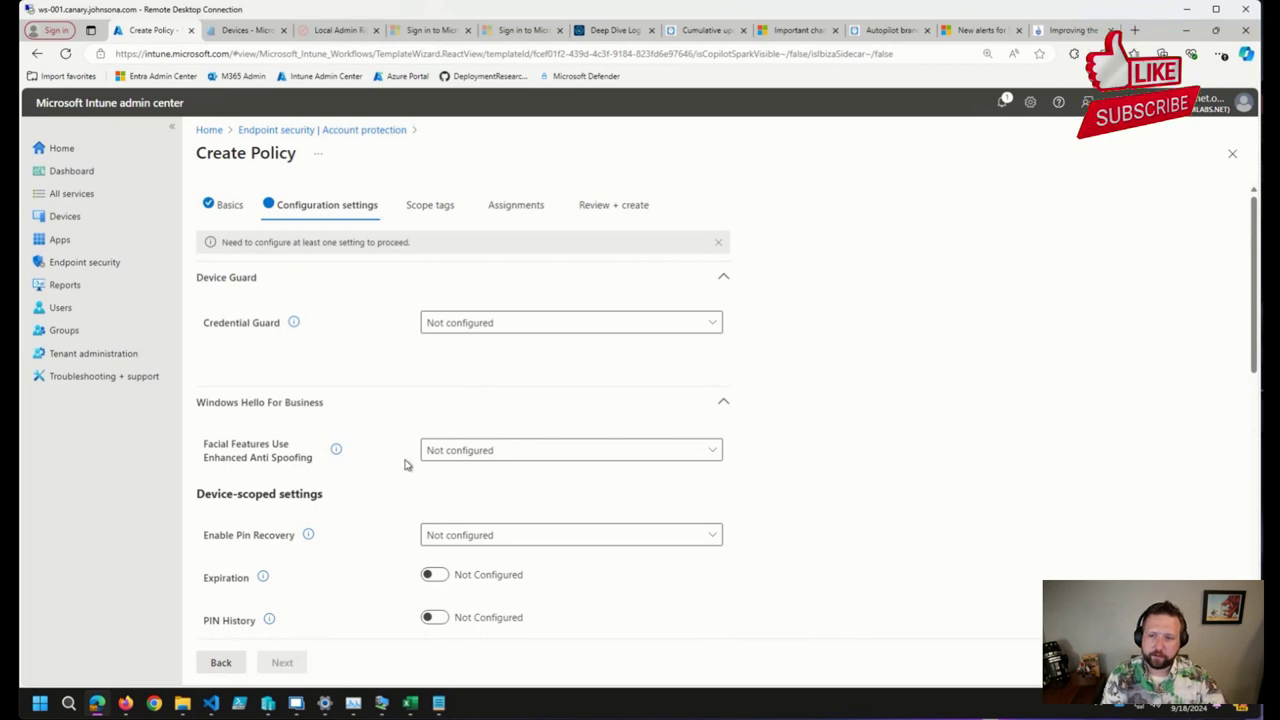
{"action": "scroll", "coordinate": [426, 497], "scroll_direction": "down", "scroll_amount": 4}
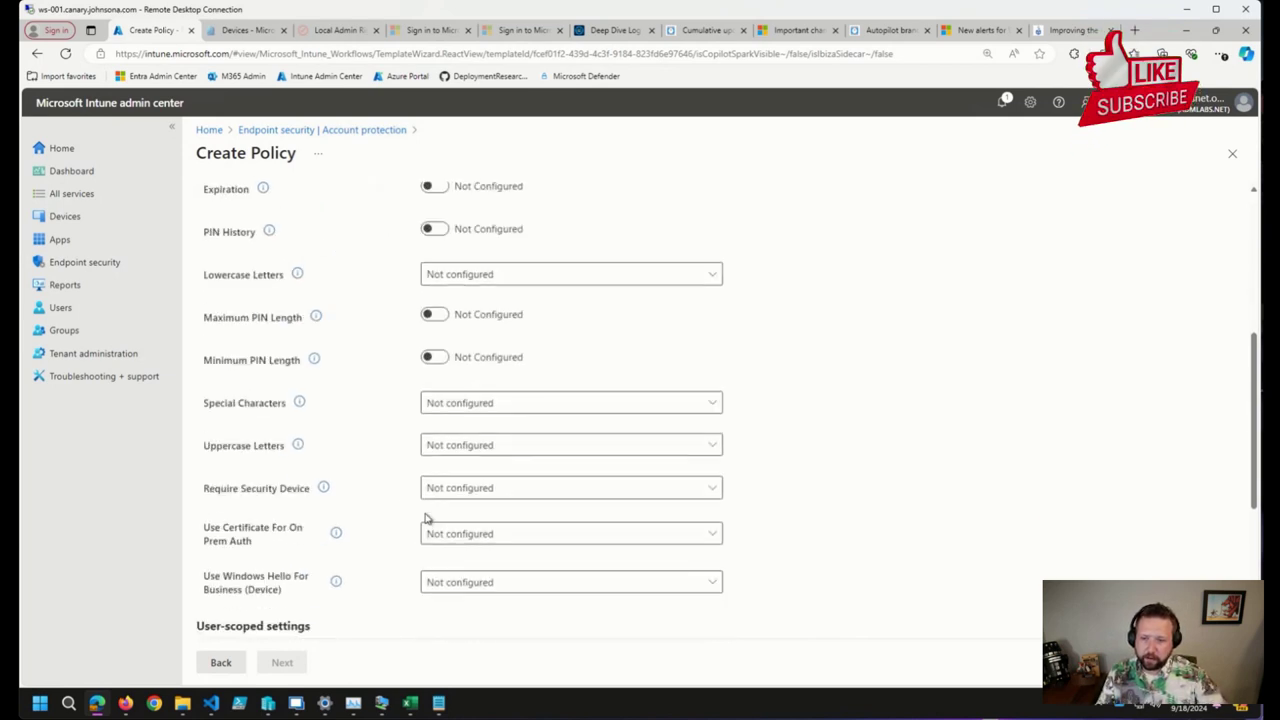
{"action": "scroll", "coordinate": [429, 506], "scroll_direction": "up", "scroll_amount": 3}
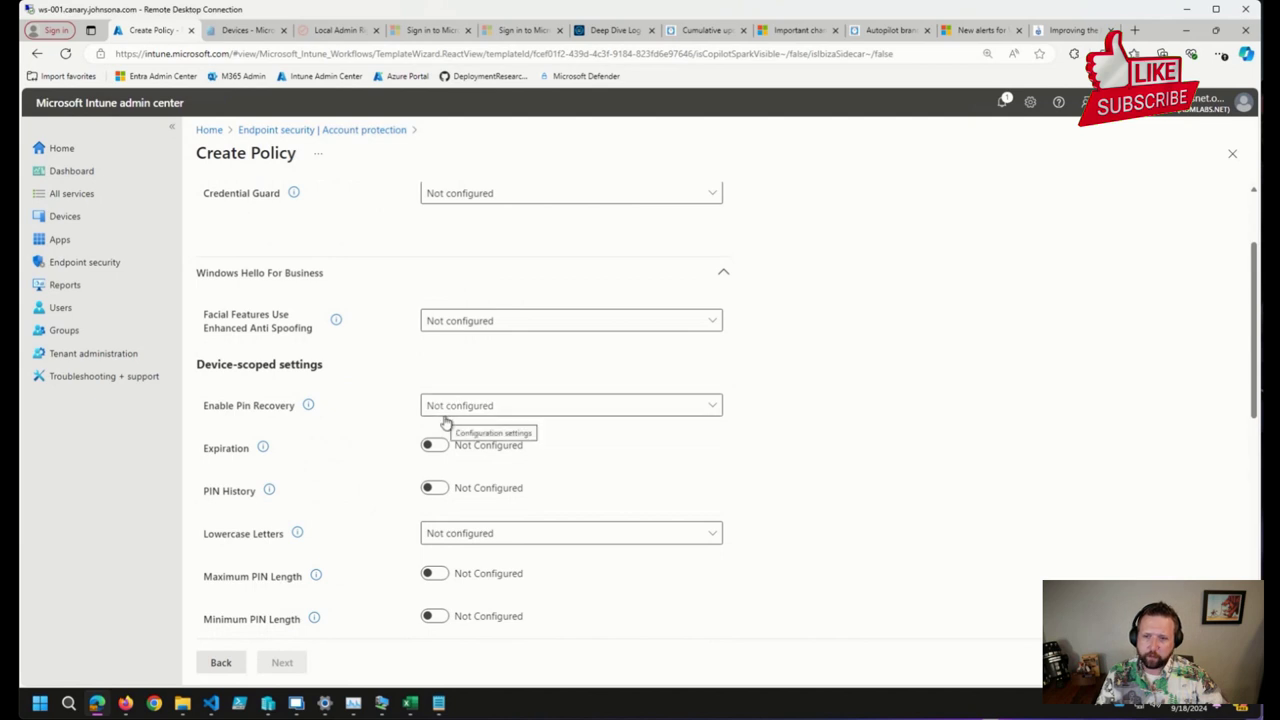
{"action": "scroll", "coordinate": [446, 423], "scroll_direction": "down", "scroll_amount": 3}
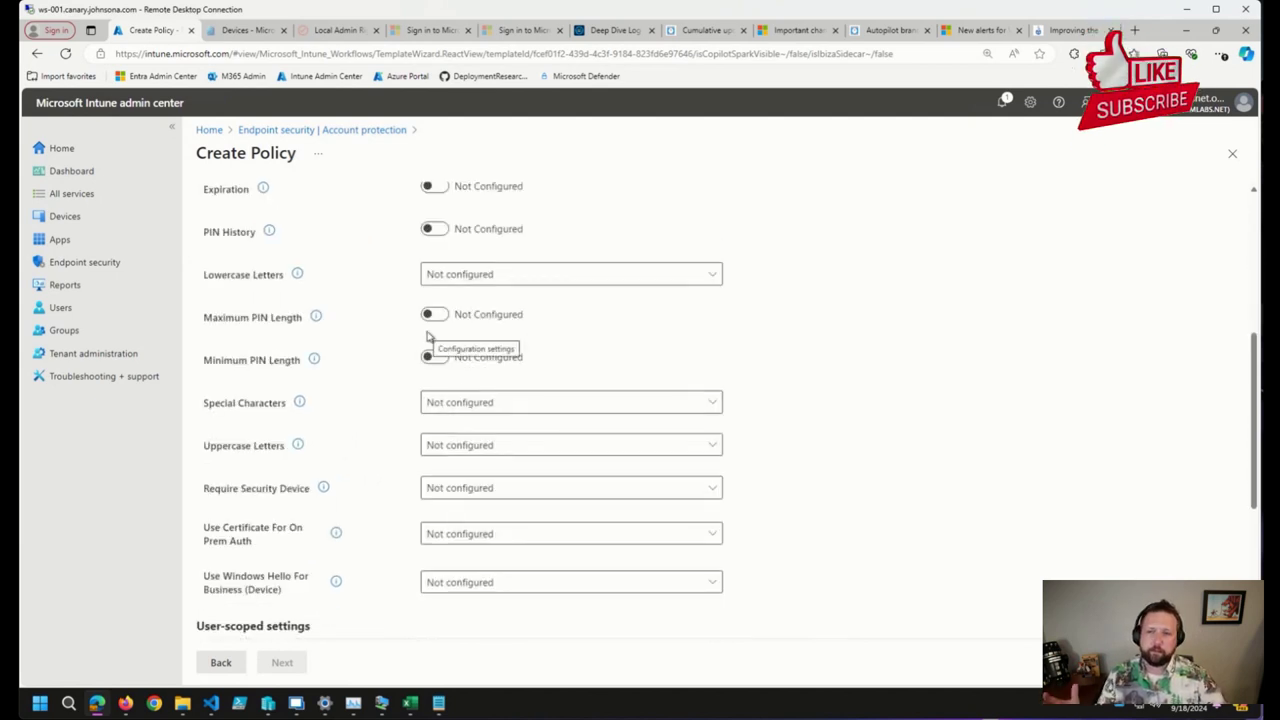
{"action": "scroll", "coordinate": [428, 337], "scroll_direction": "down", "scroll_amount": 4}
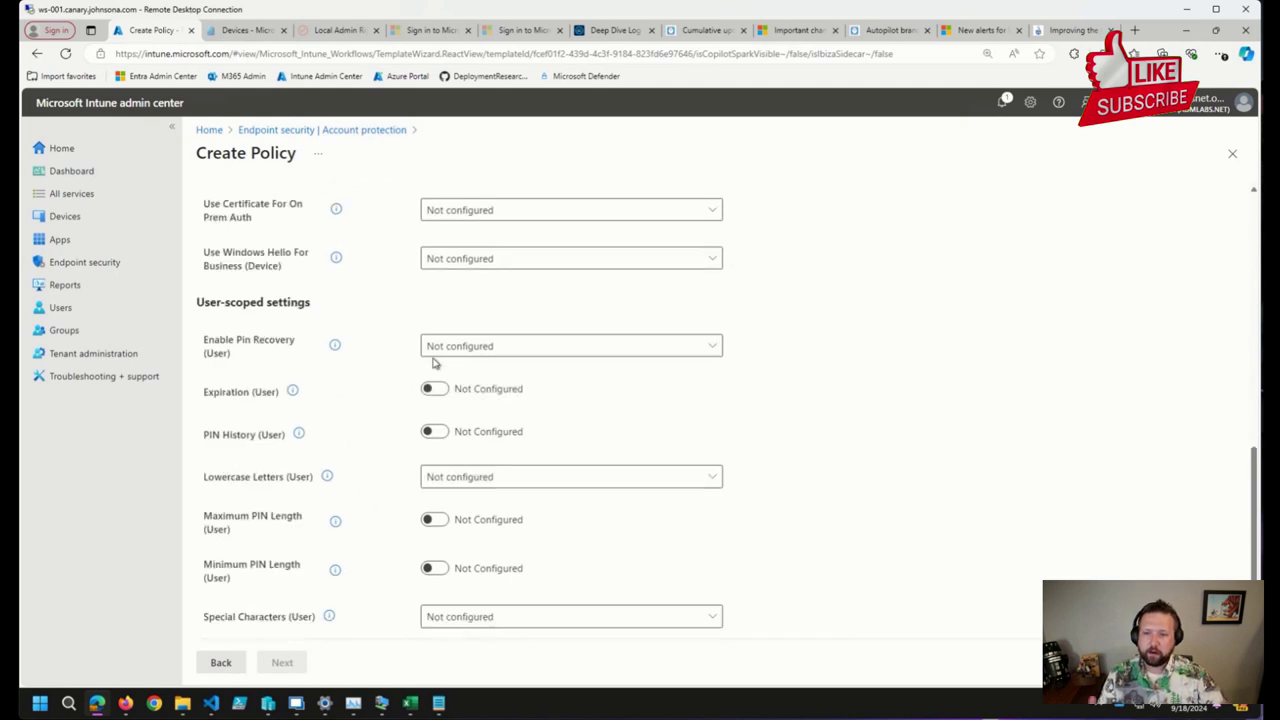
{"action": "scroll", "coordinate": [437, 356], "scroll_direction": "up", "scroll_amount": 4}
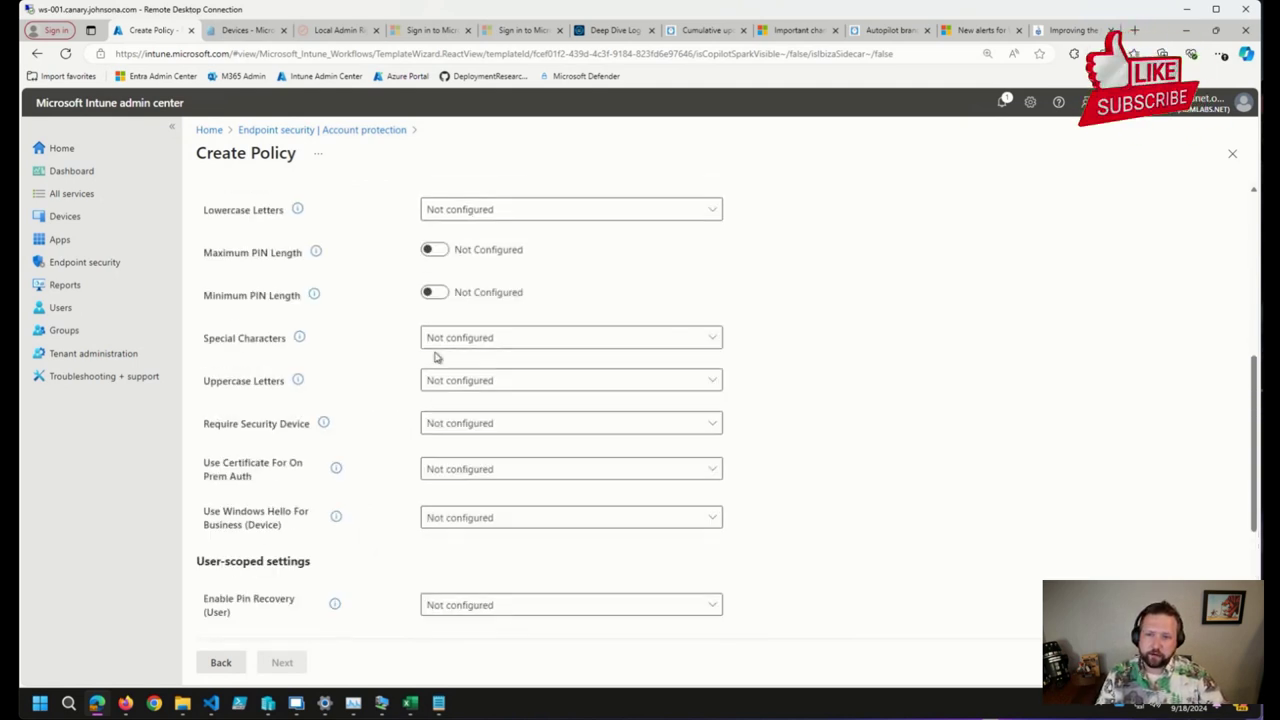
{"action": "scroll", "coordinate": [403, 358], "scroll_direction": "up", "scroll_amount": 1}
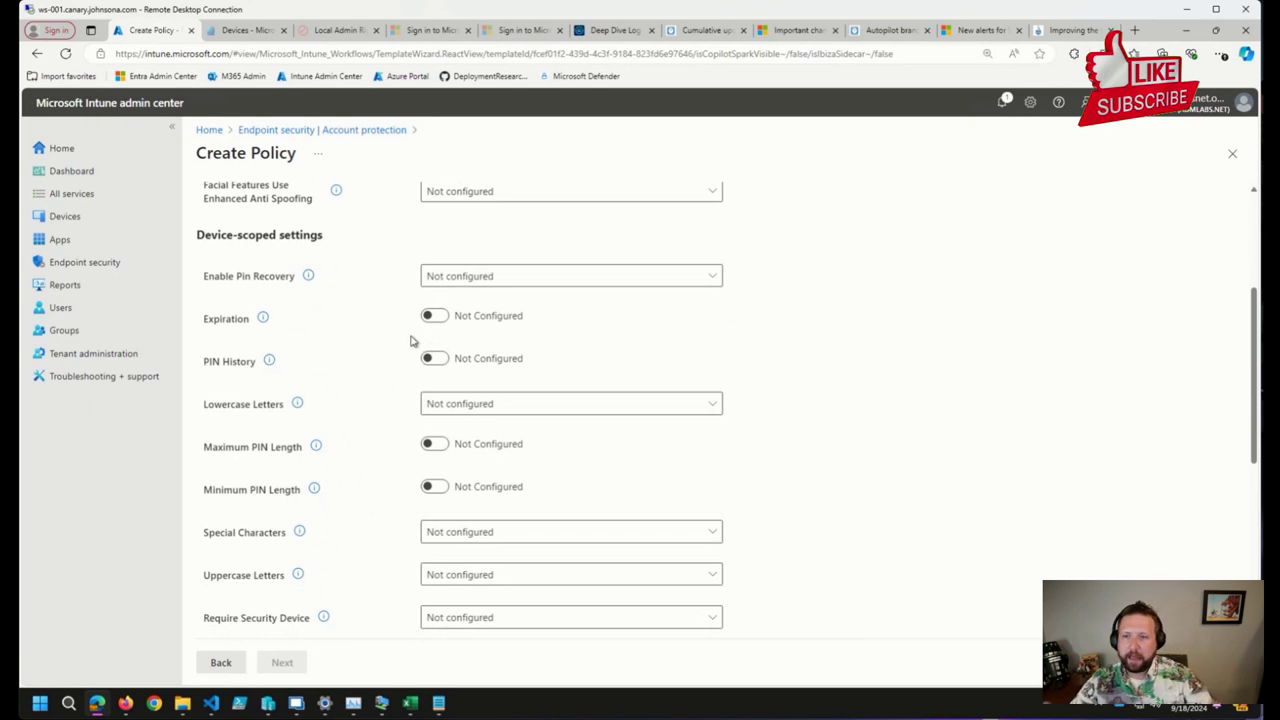
{"action": "scroll", "coordinate": [285, 245], "scroll_direction": "down", "scroll_amount": 4}
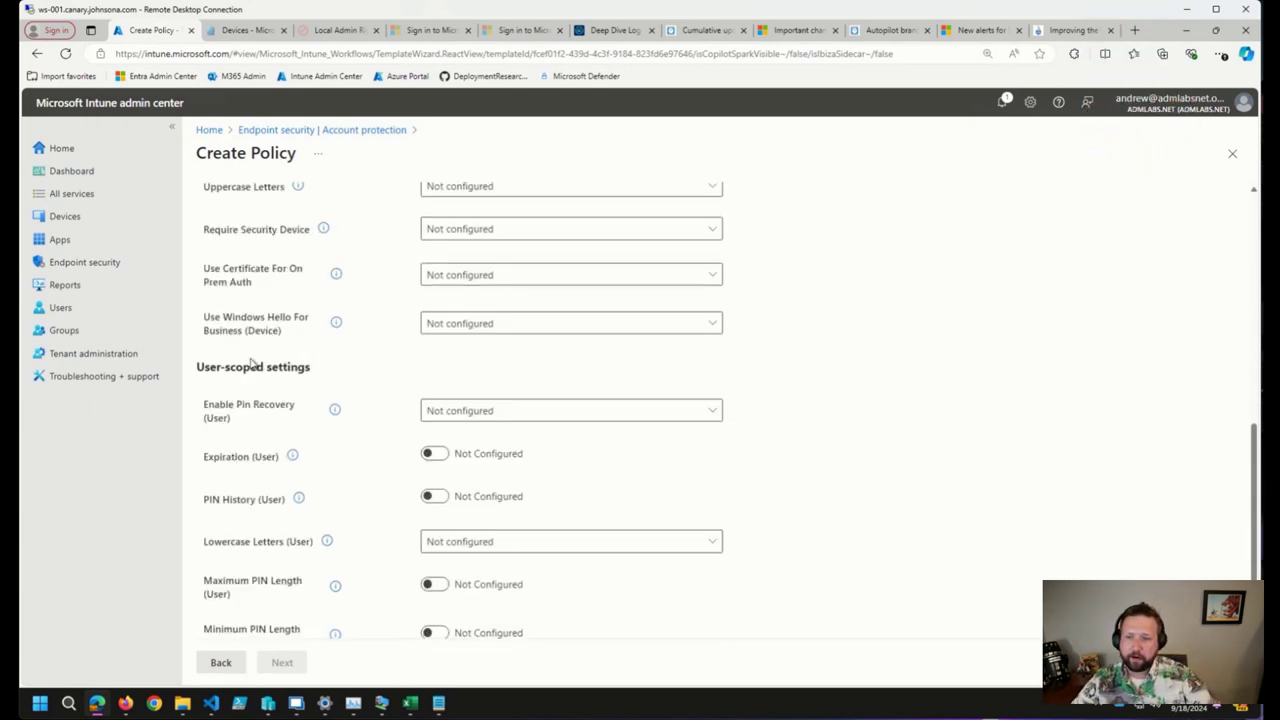
{"action": "scroll", "coordinate": [254, 369], "scroll_direction": "down", "scroll_amount": 2}
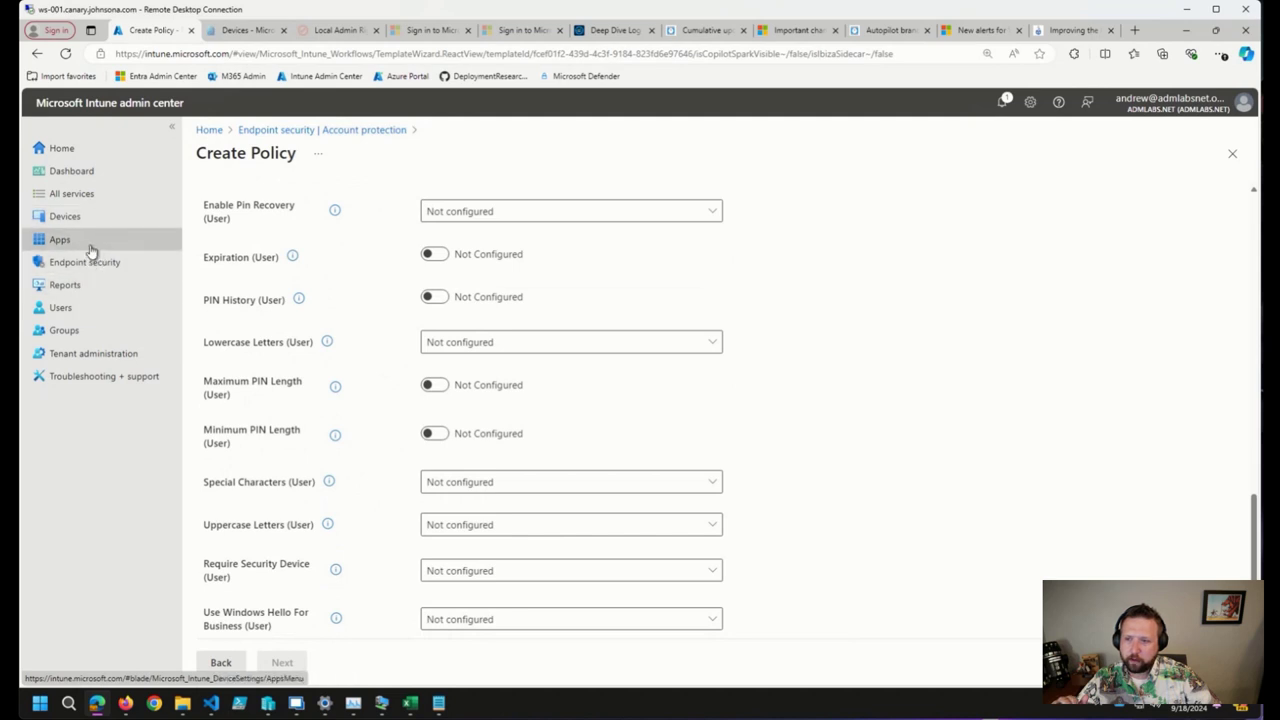
In a second tab, sign in as the existing admin and open Devices > Enrollment
{"action": "left_click", "coordinate": [109, 193]}
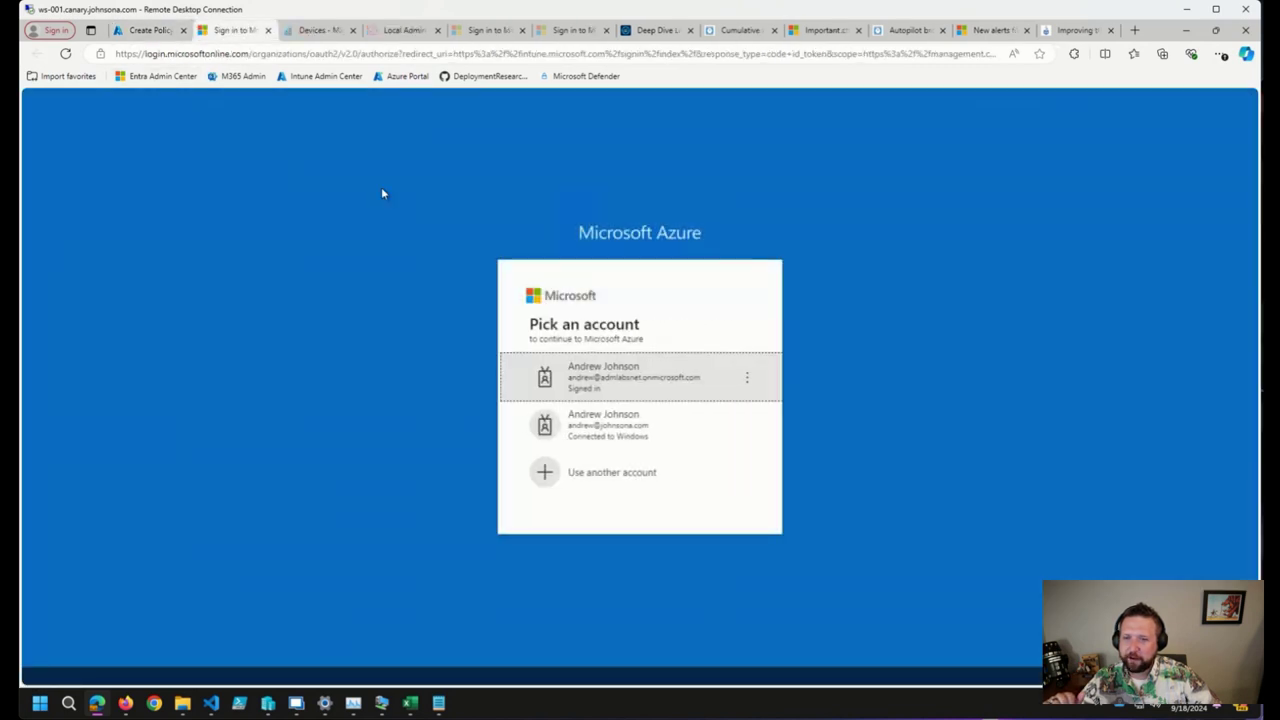
{"action": "left_click", "coordinate": [595, 367]}
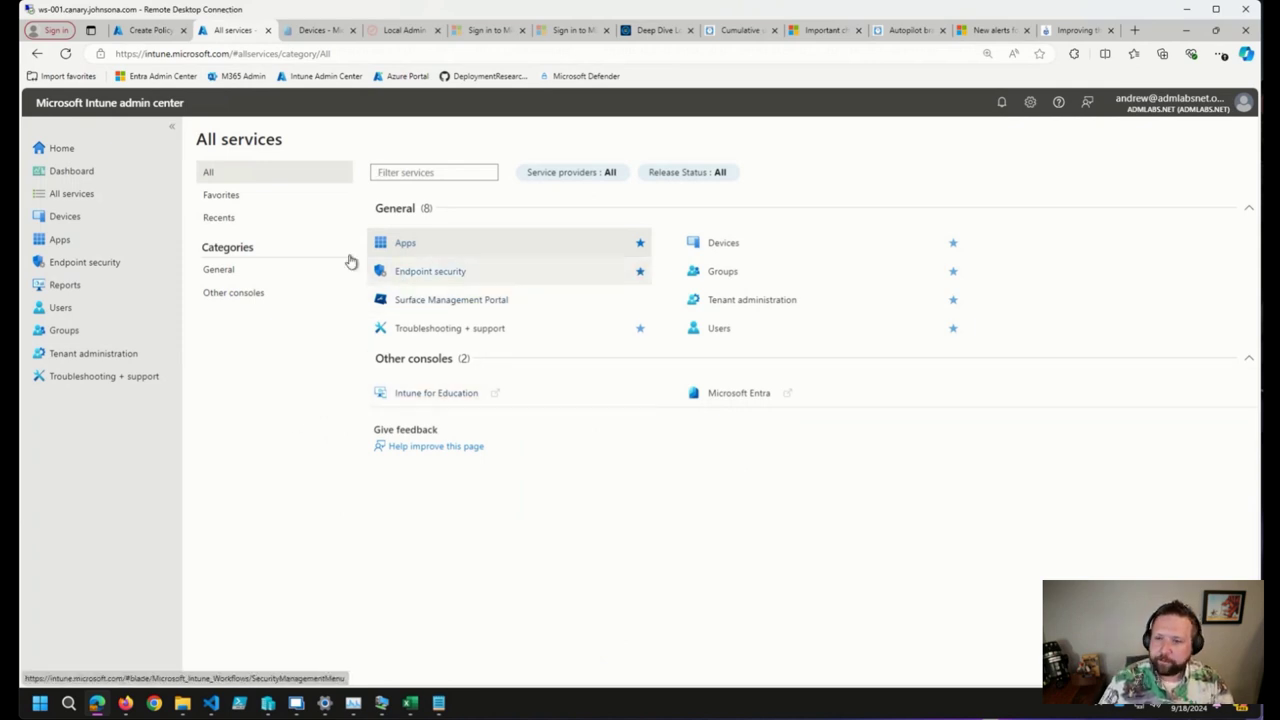
{"action": "left_click", "coordinate": [104, 224]}
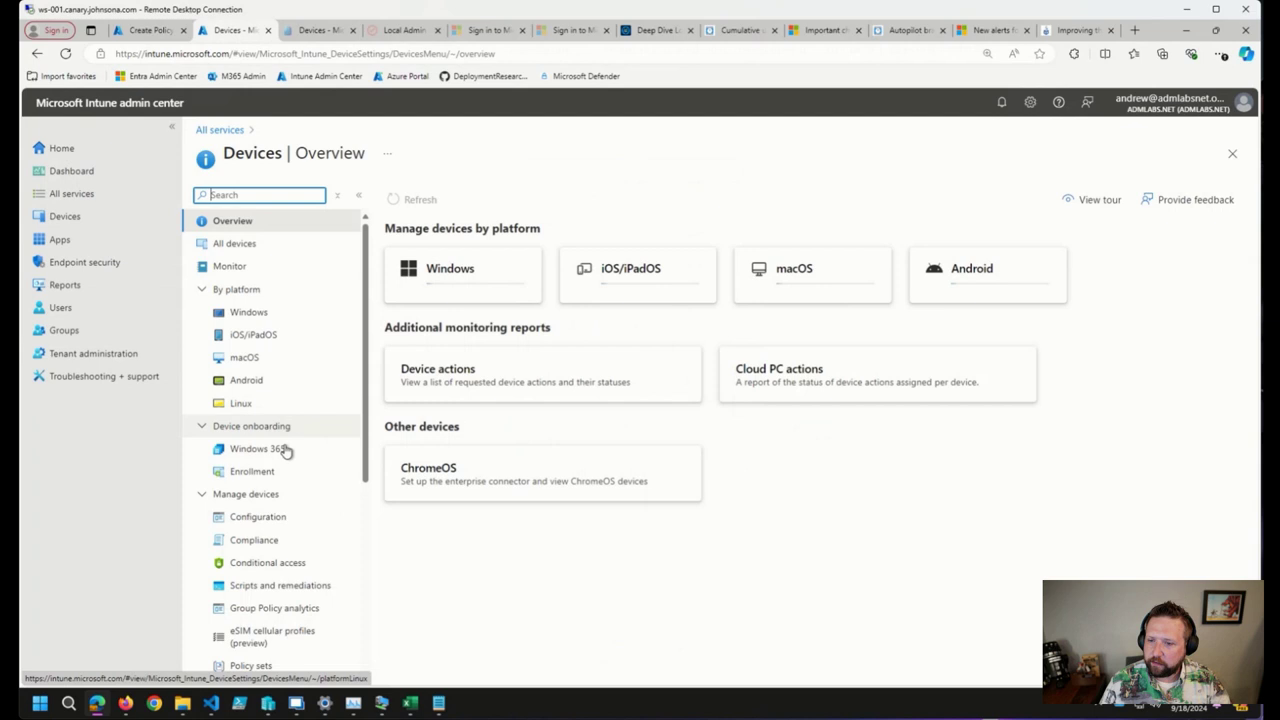
{"action": "left_click", "coordinate": [278, 472]}
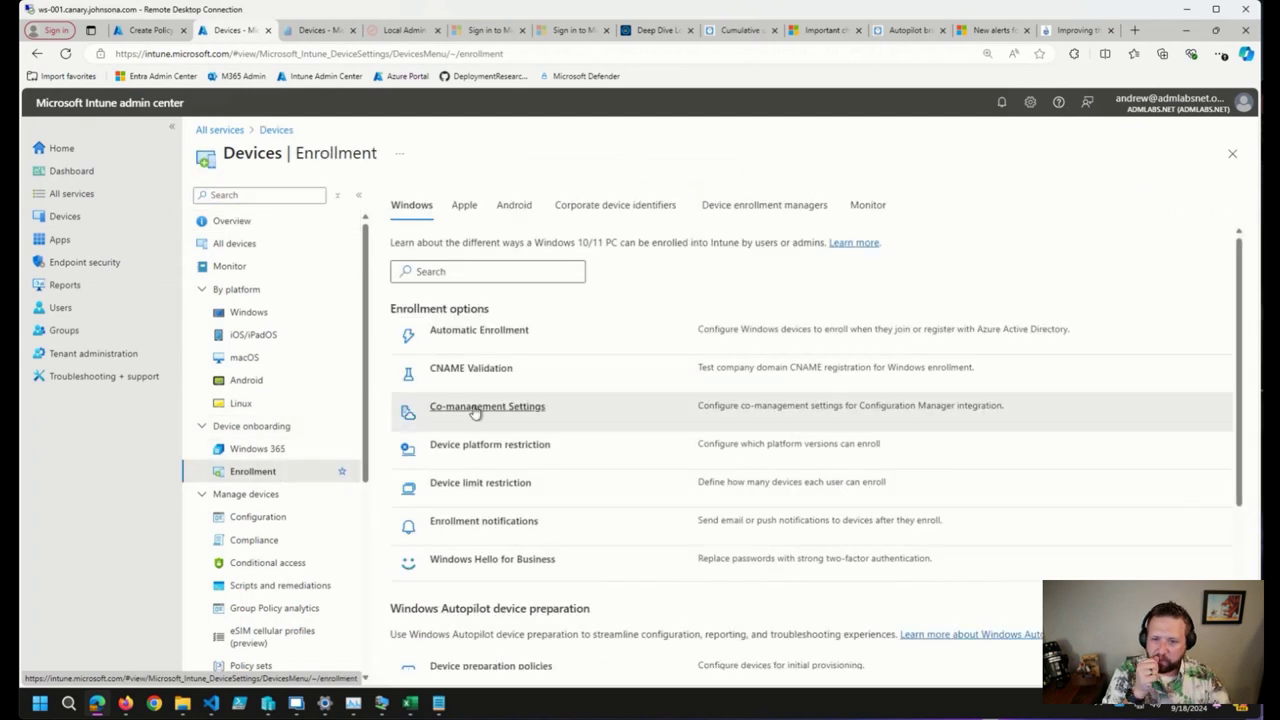
Open the tenant-wide Windows Hello for Business enrollment settings and their Learn article in a new tab
{"action": "left_click", "coordinate": [525, 496]}
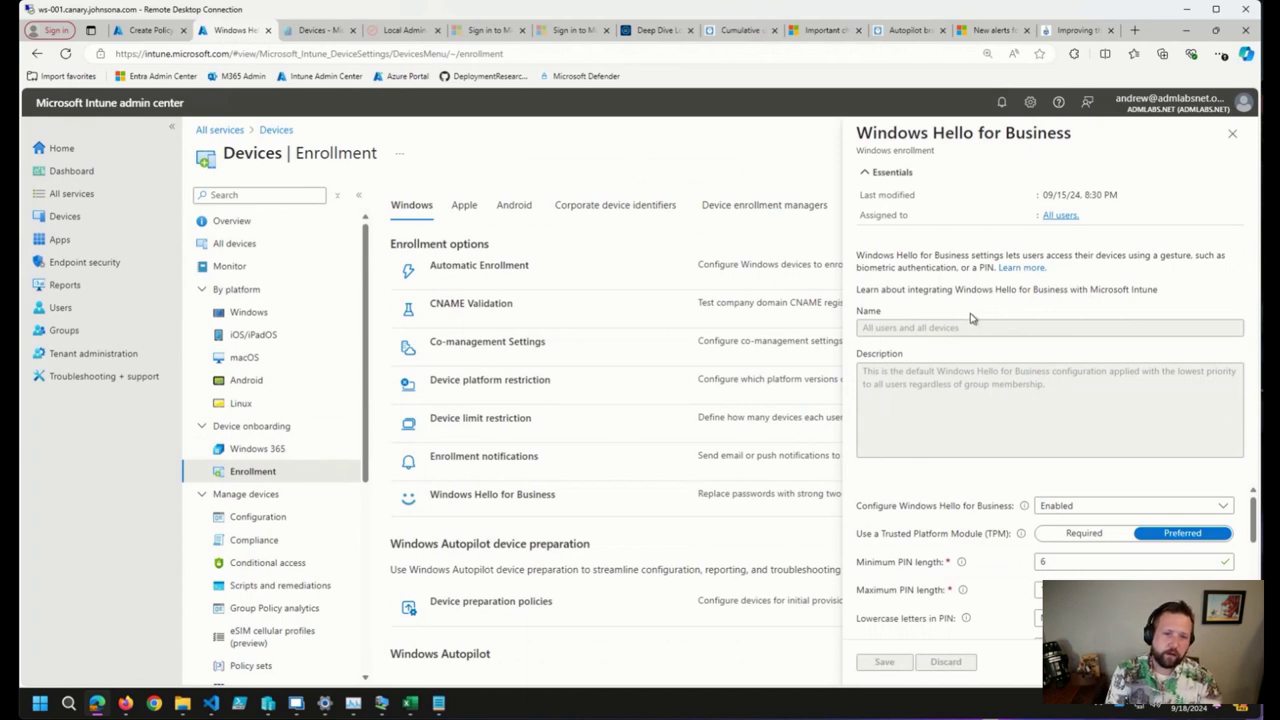
{"action": "left_click", "coordinate": [1056, 218]}
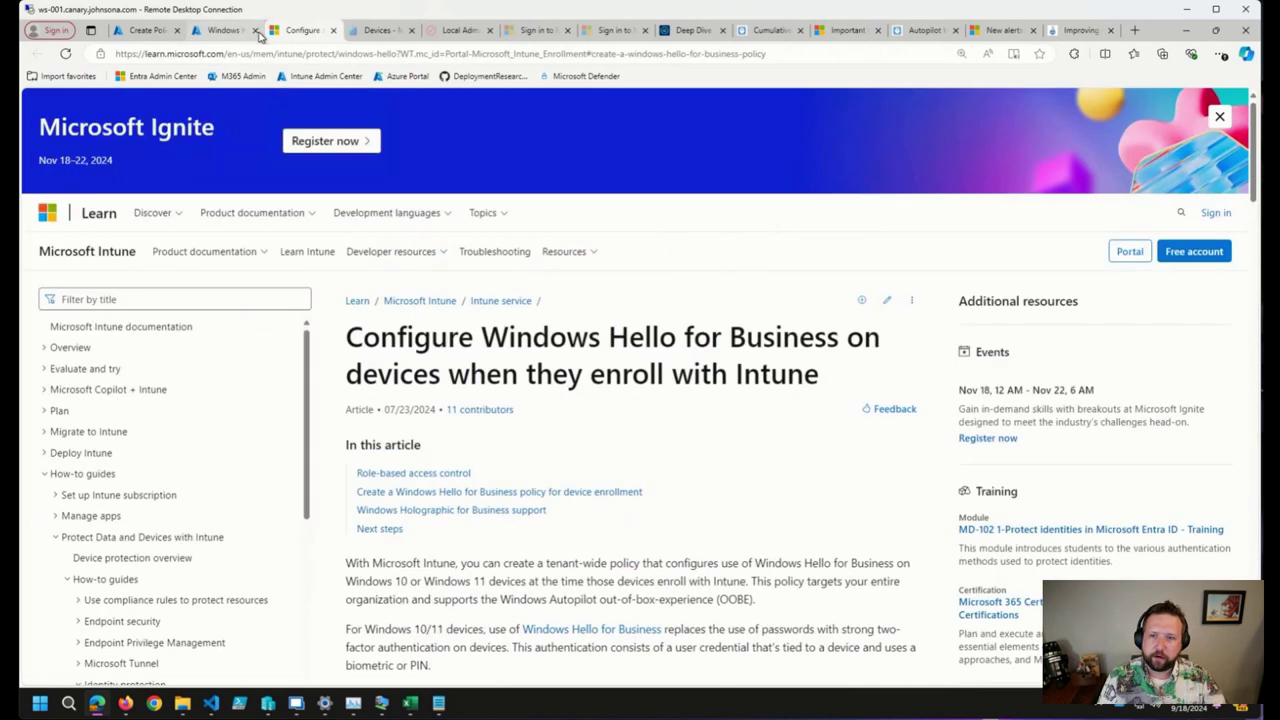
{"action": "key", "text": "ctrl+shift+Tab"}
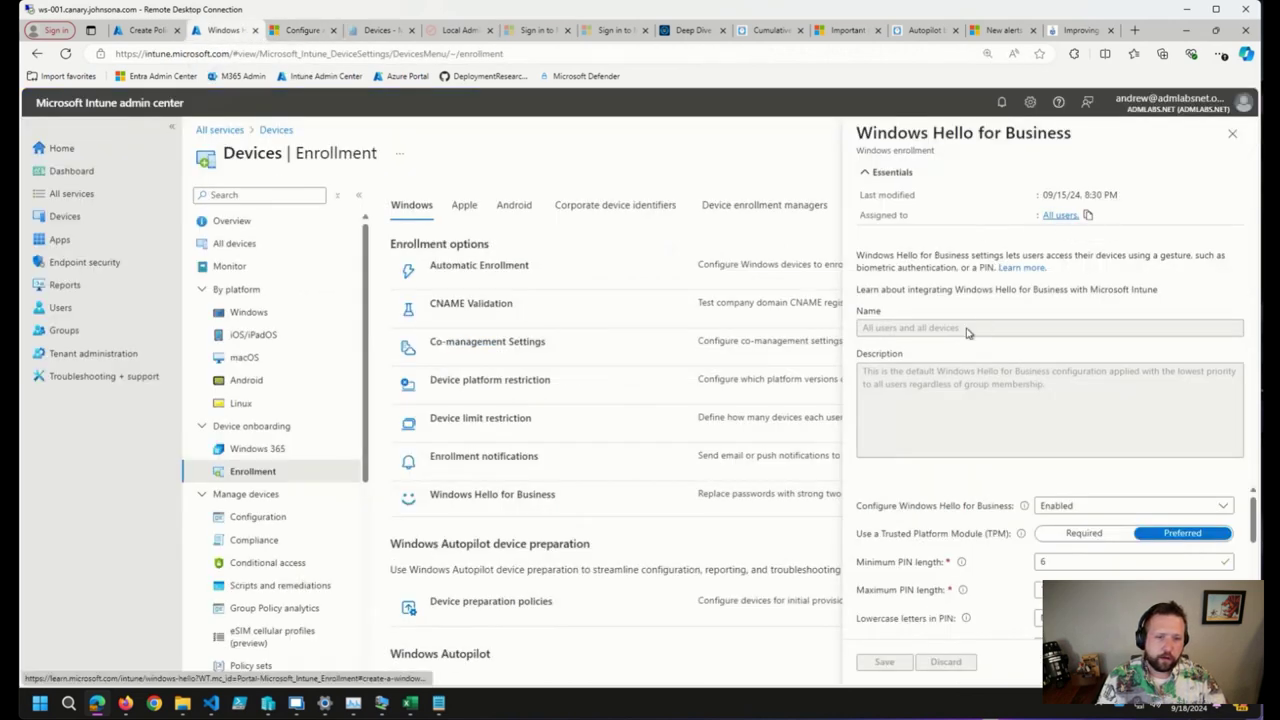
Back on the enrollment pane, review the defaults: Enabled, PIN minimum length 6
{"action": "scroll", "coordinate": [925, 512], "scroll_direction": "down", "scroll_amount": 5}
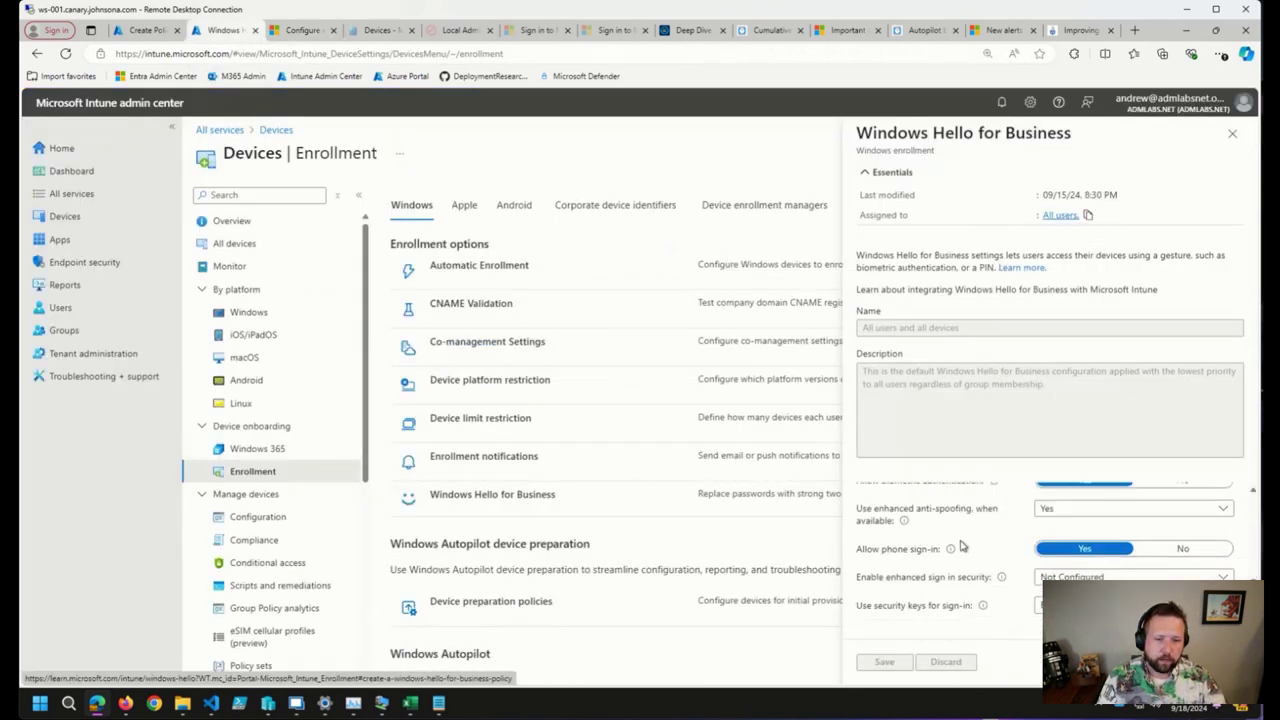
{"action": "mouse_move", "coordinate": [955, 549]}
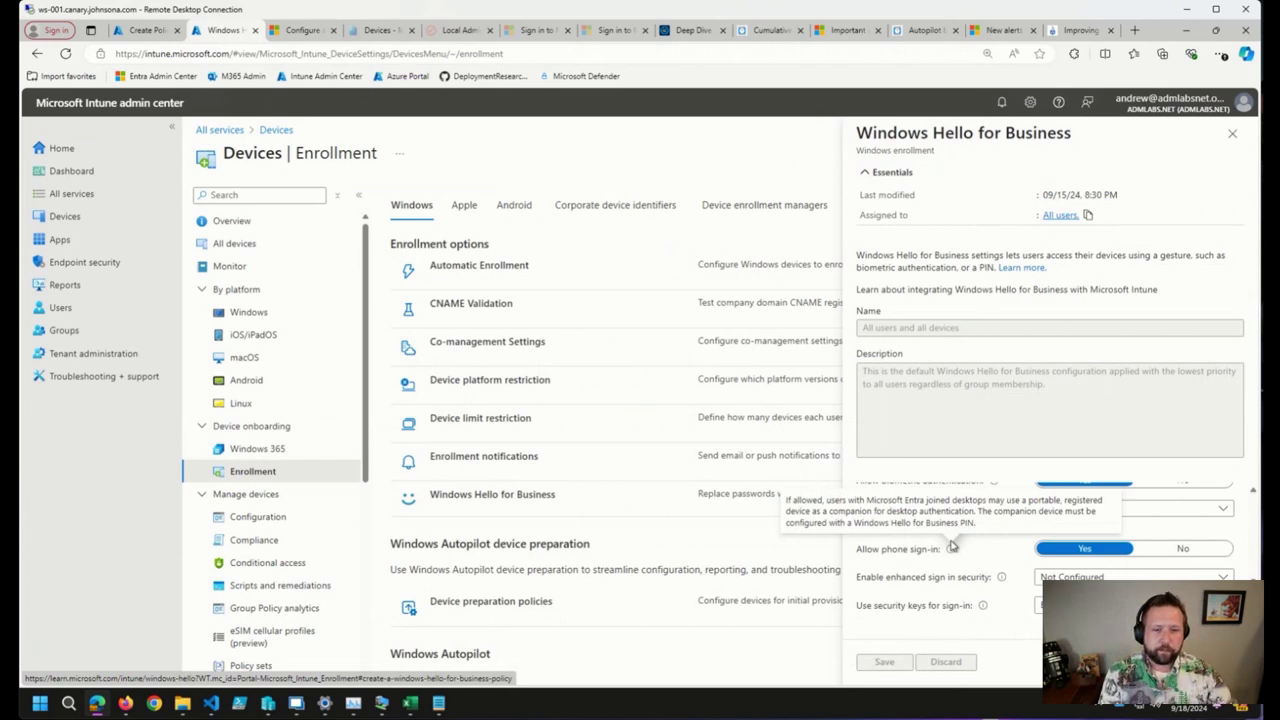
{"action": "scroll", "coordinate": [942, 593], "scroll_direction": "up", "scroll_amount": 5}
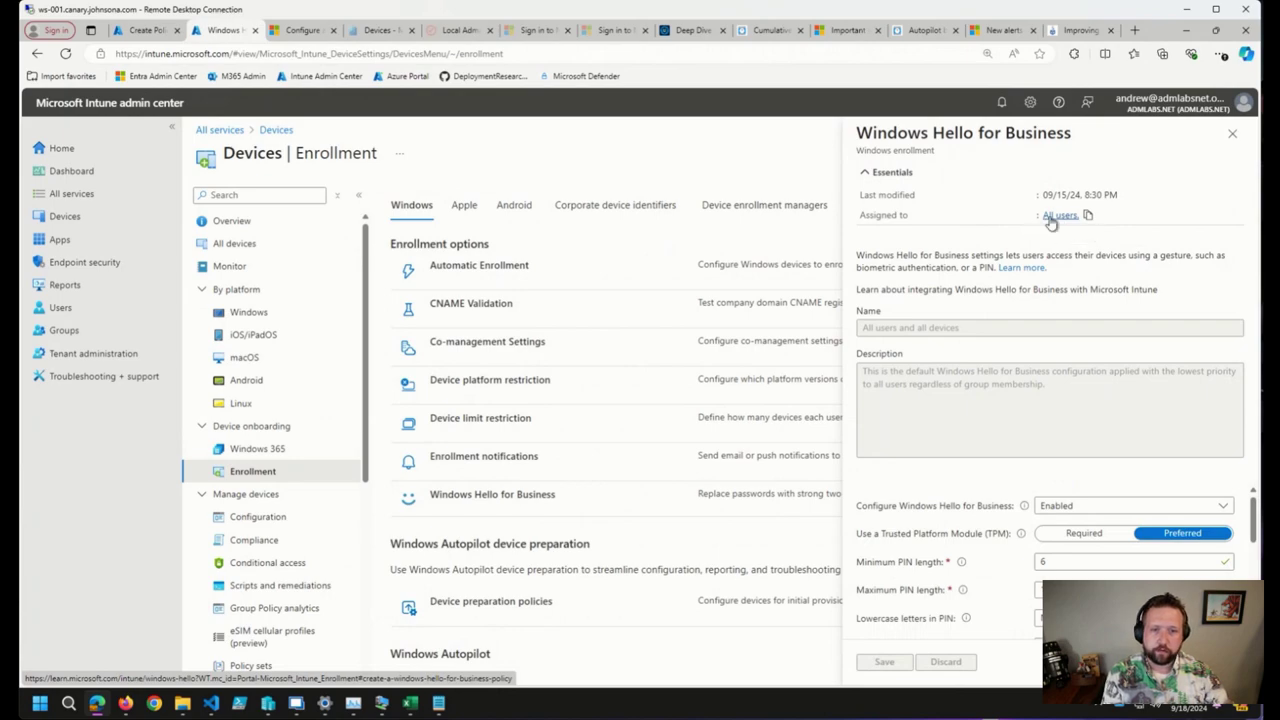
{"action": "left_click", "coordinate": [298, 30]}
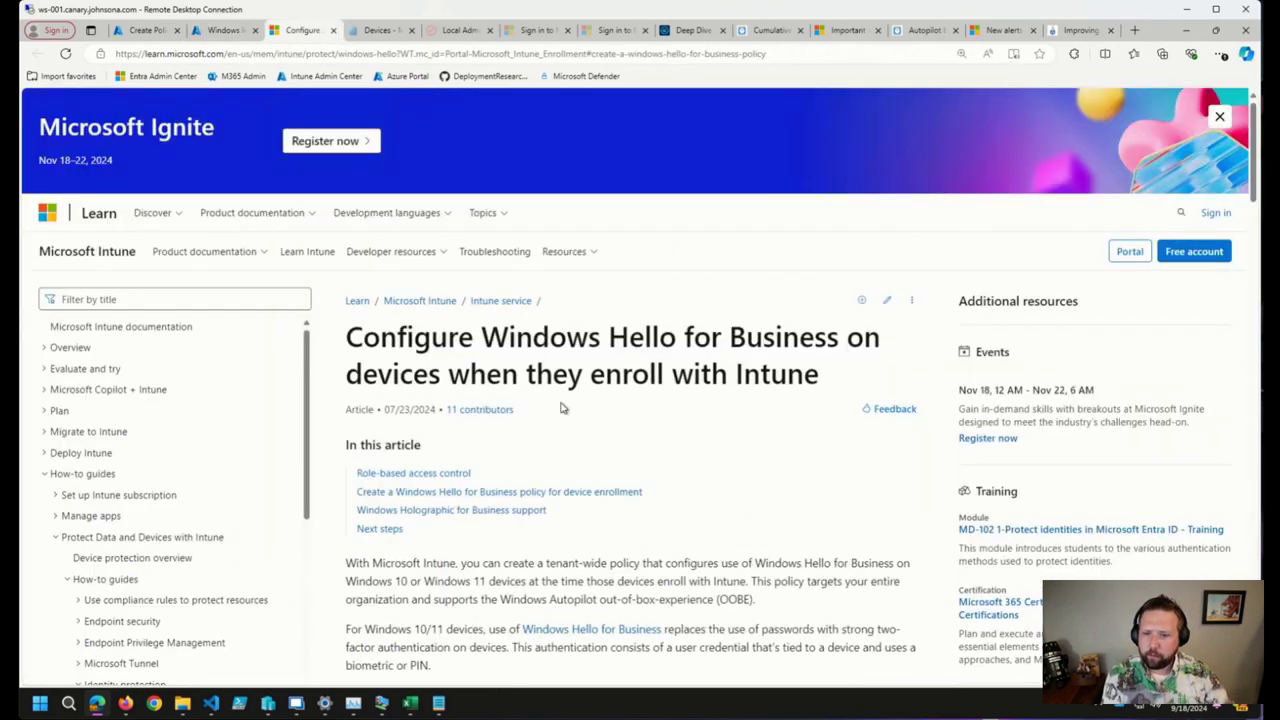
{"action": "scroll", "coordinate": [561, 407], "scroll_direction": "down", "scroll_amount": 3}
{"action": "scroll", "coordinate": [561, 407], "scroll_direction": "down", "scroll_amount": 1}
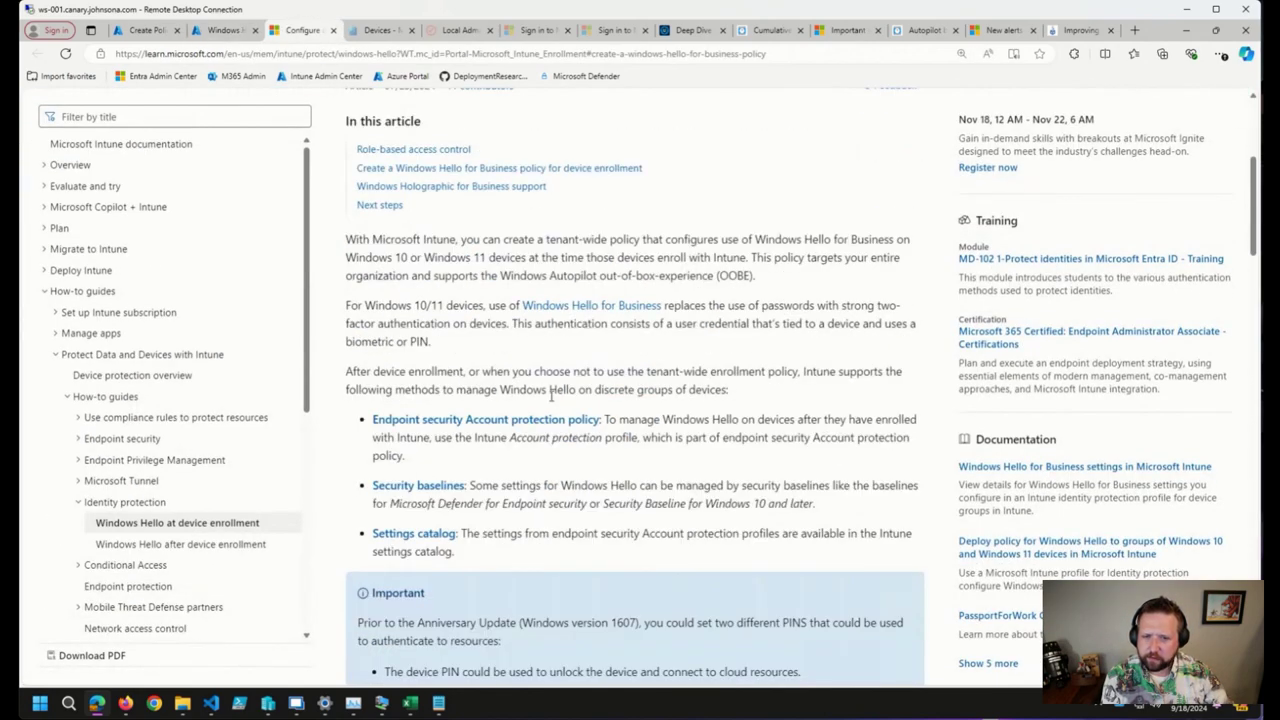
{"action": "left_click", "coordinate": [222, 30]}
{"action": "left_click_drag", "start_coordinate": [960, 330], "coordinate": [867, 330]}
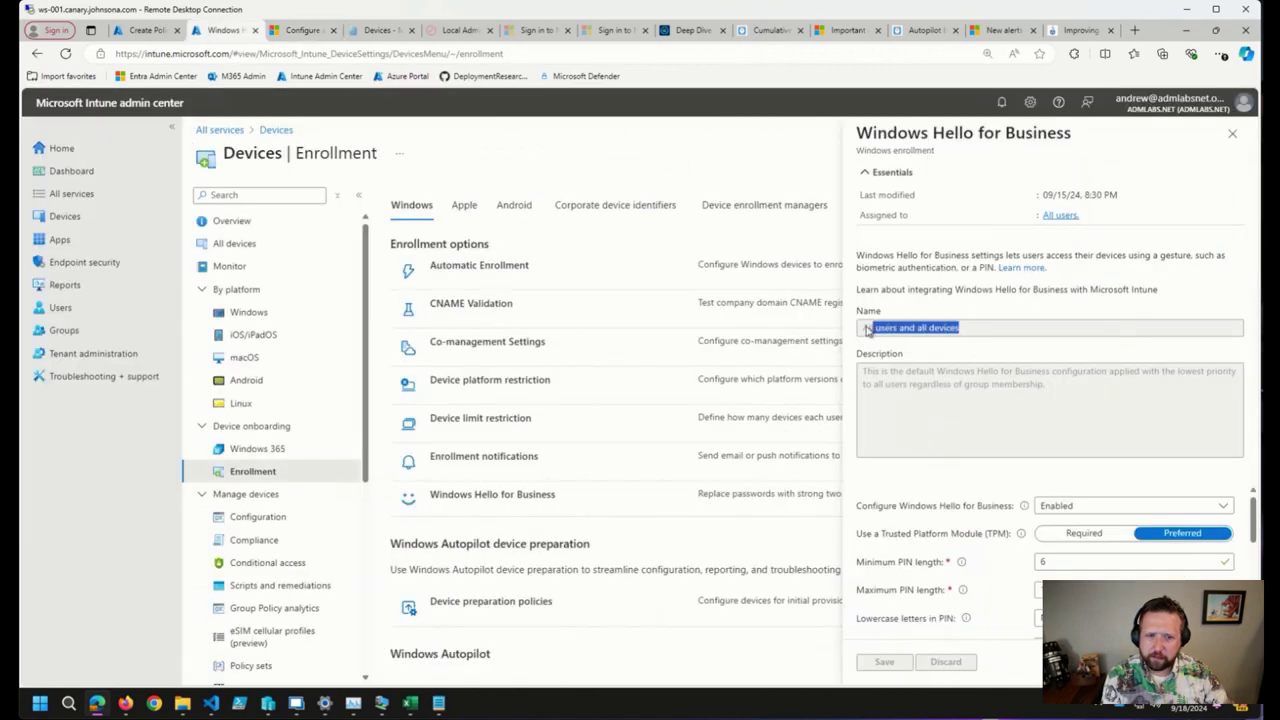
{"action": "left_click", "coordinate": [298, 30]}
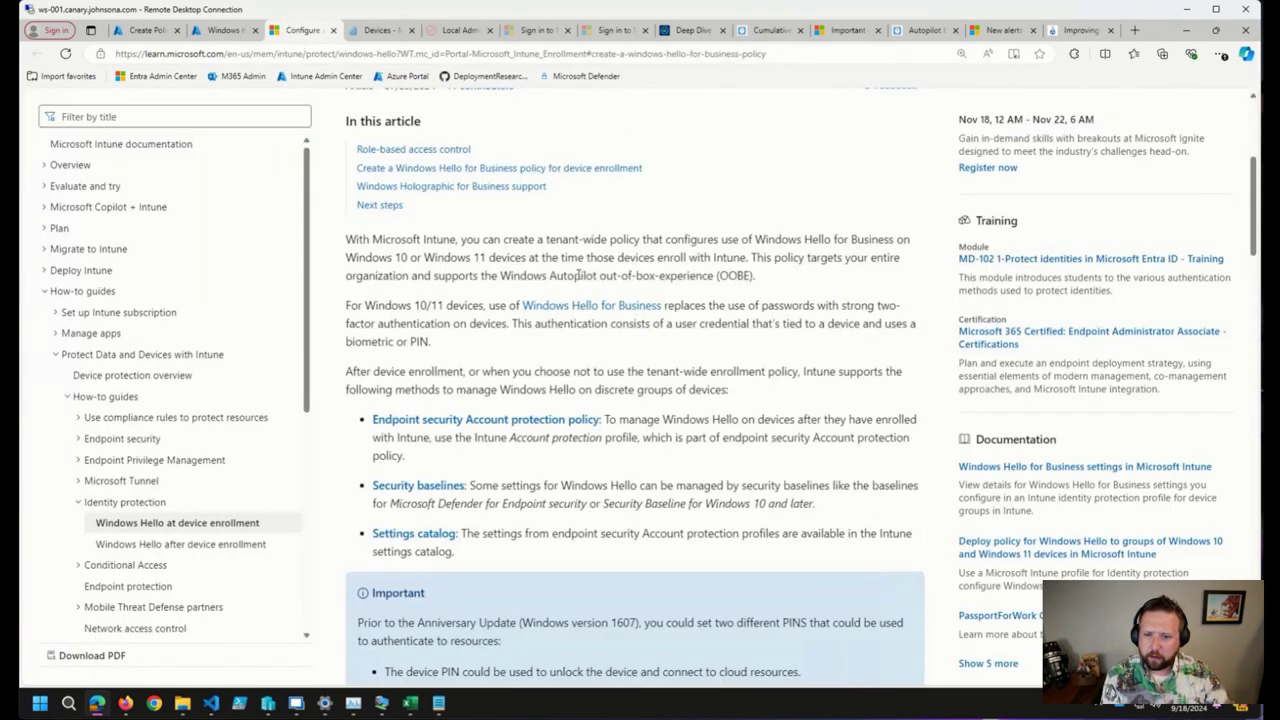
{"action": "scroll", "coordinate": [580, 275], "scroll_direction": "down", "scroll_amount": 6}
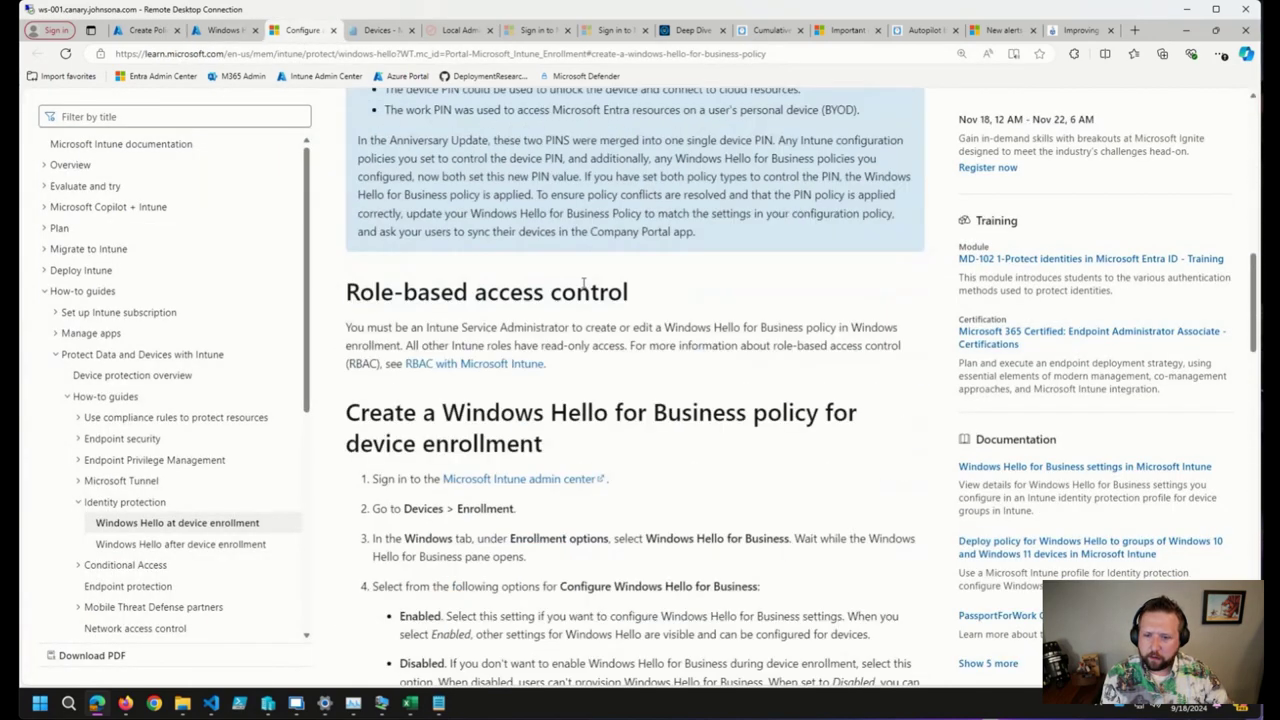
{"action": "scroll", "coordinate": [584, 284], "scroll_direction": "down", "scroll_amount": 1}
{"action": "scroll", "coordinate": [583, 285], "scroll_direction": "down", "scroll_amount": 10}
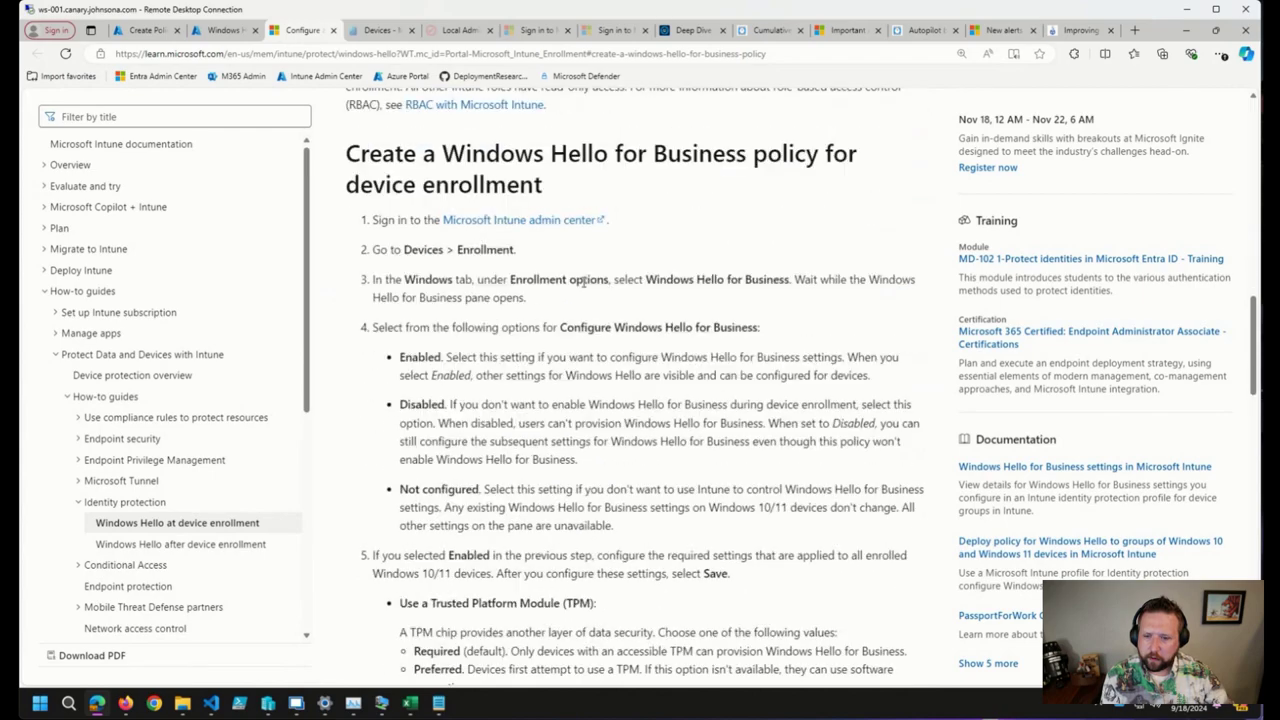
{"action": "scroll", "coordinate": [585, 287], "scroll_direction": "down", "scroll_amount": 7}
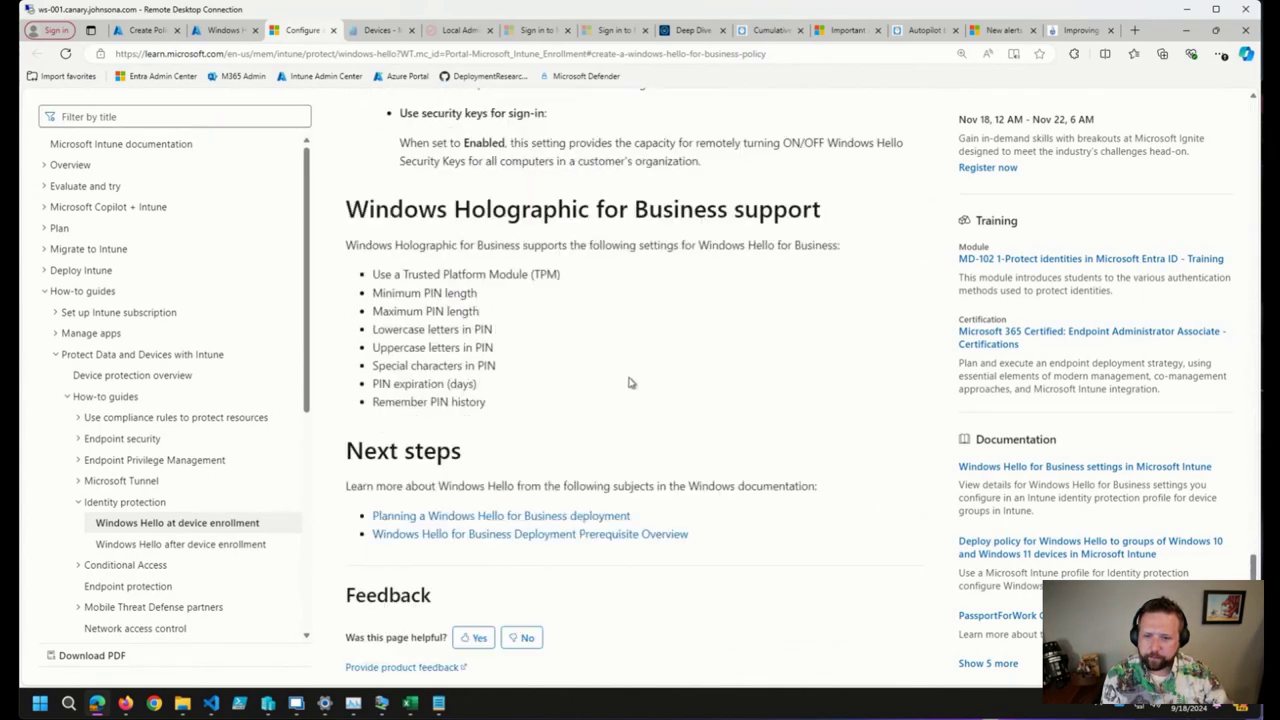
{"action": "scroll", "coordinate": [600, 290], "scroll_direction": "up", "scroll_amount": 20}
{"action": "scroll", "coordinate": [622, 345], "scroll_direction": "down", "scroll_amount": 4}
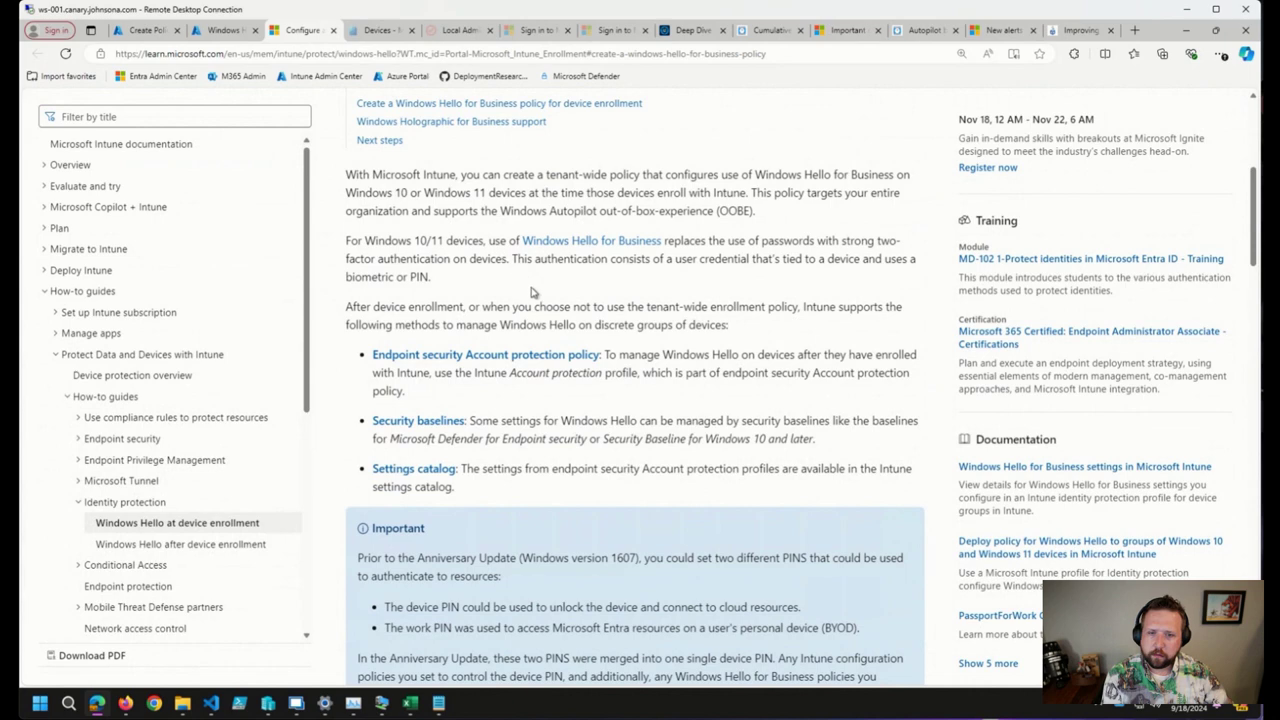
{"action": "scroll", "coordinate": [525, 281], "scroll_direction": "down", "scroll_amount": 1}
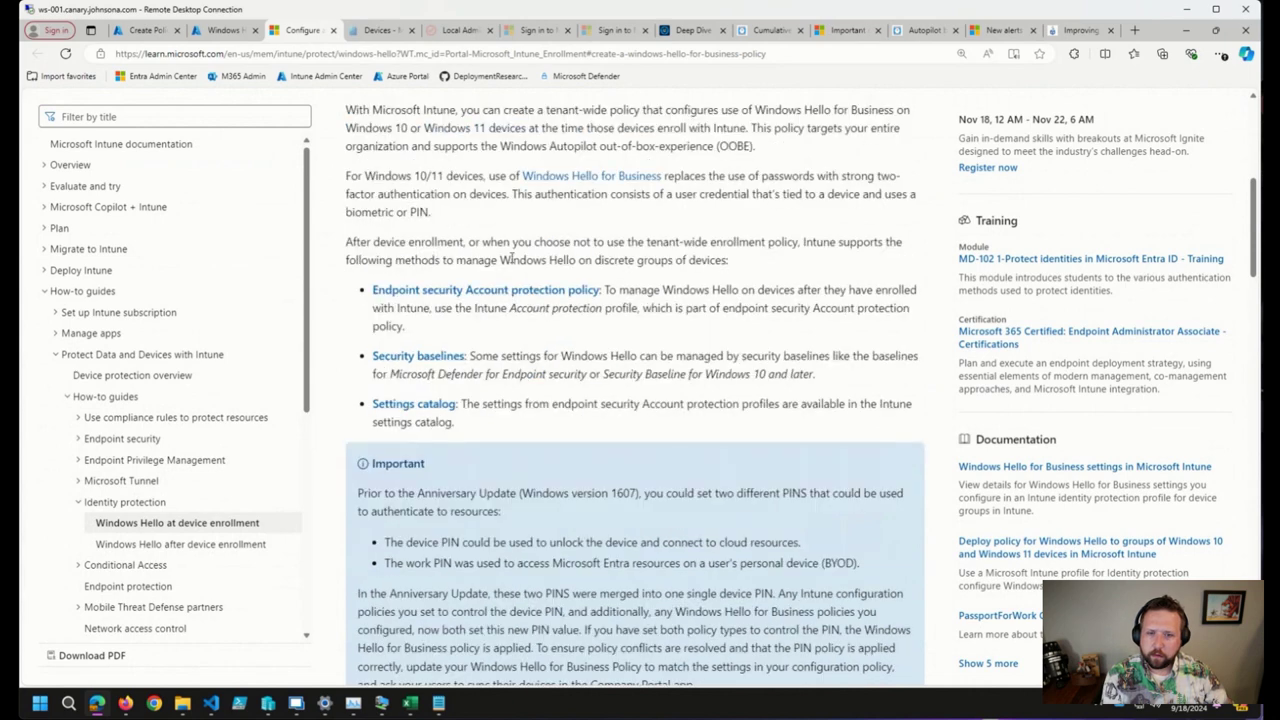
Compare the enrollment Windows Hello defaults tab with the Account protection policy draft tab
{"action": "left_click", "coordinate": [220, 30]}
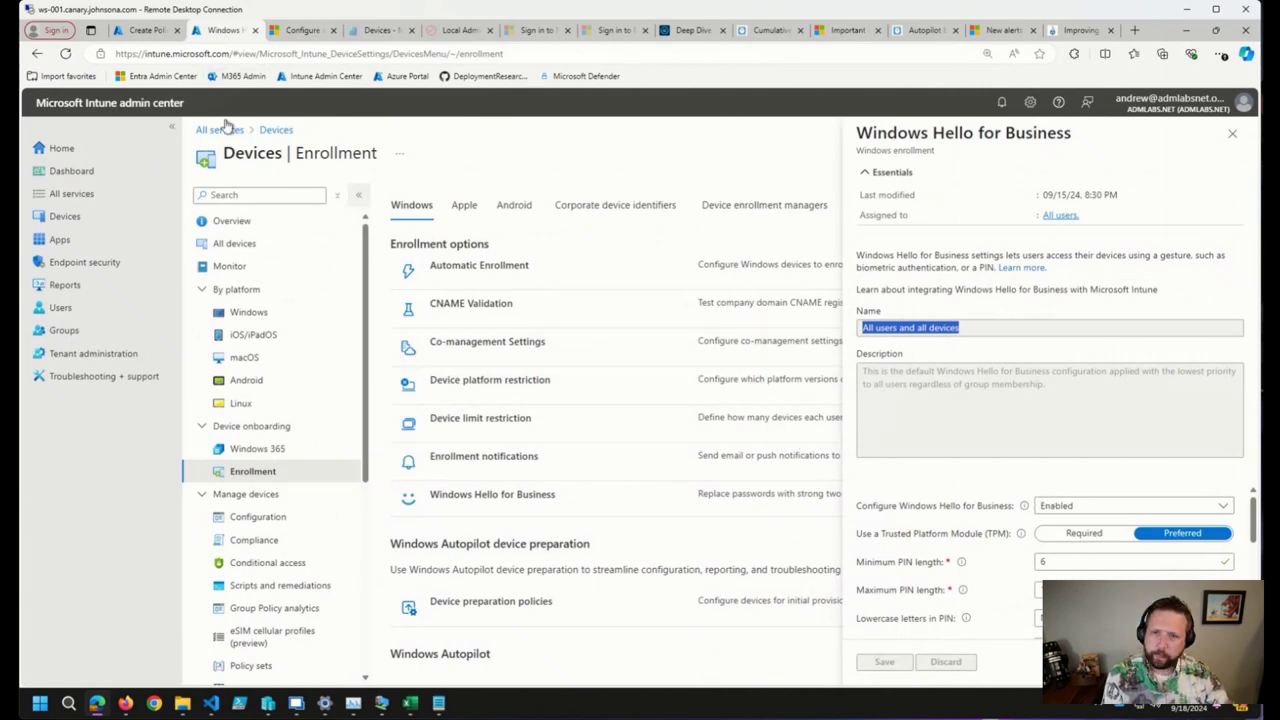
{"action": "left_click", "coordinate": [153, 31]}
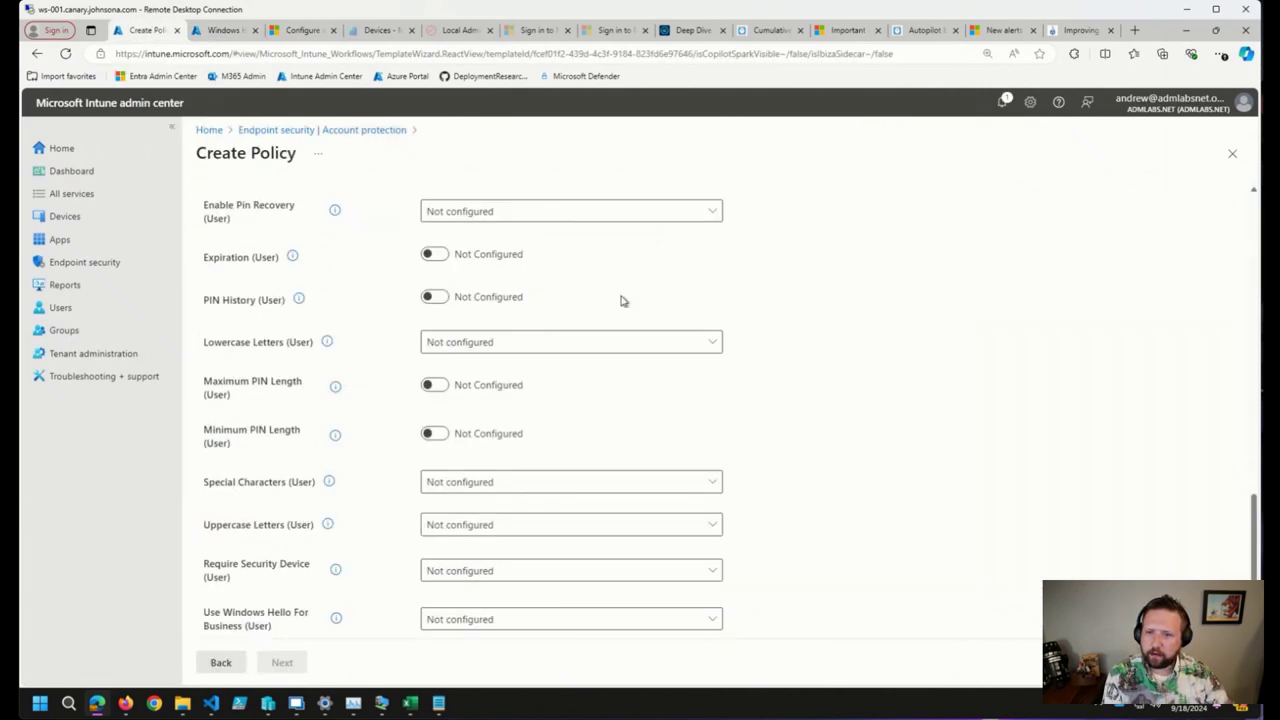
{"action": "scroll", "coordinate": [620, 300], "scroll_direction": "up", "scroll_amount": 10}
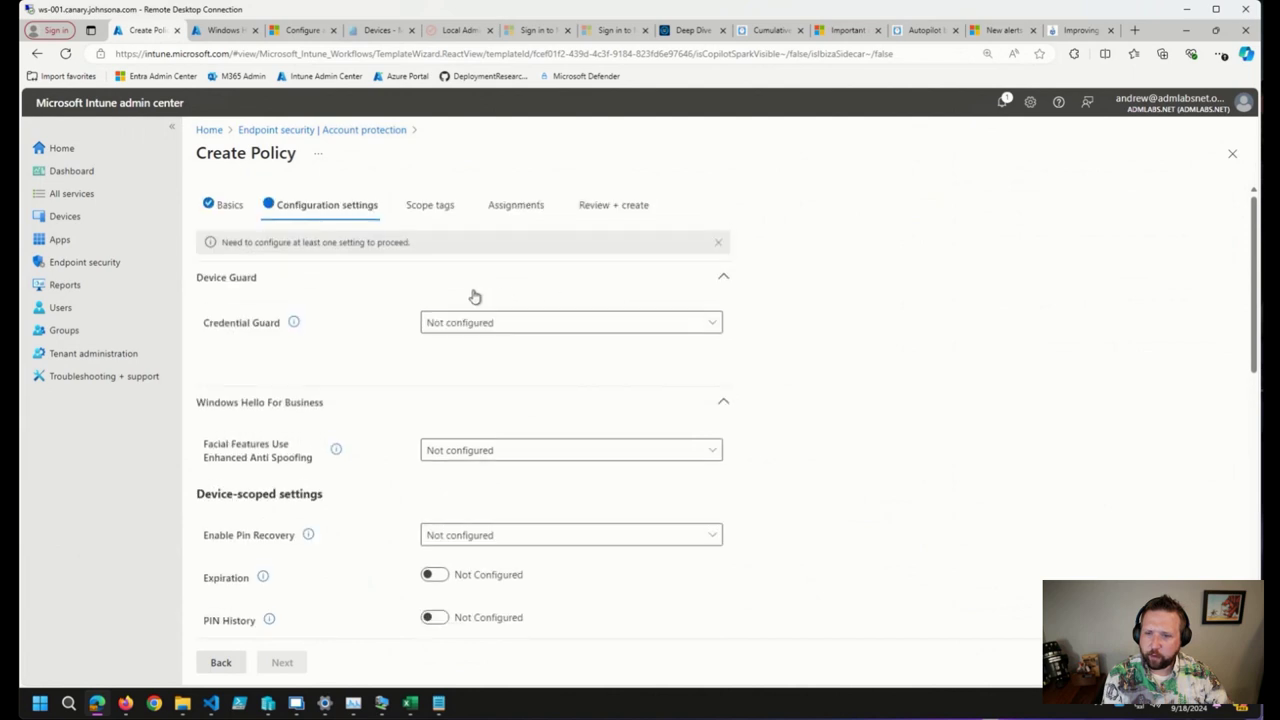
{"action": "left_click", "coordinate": [224, 31]}
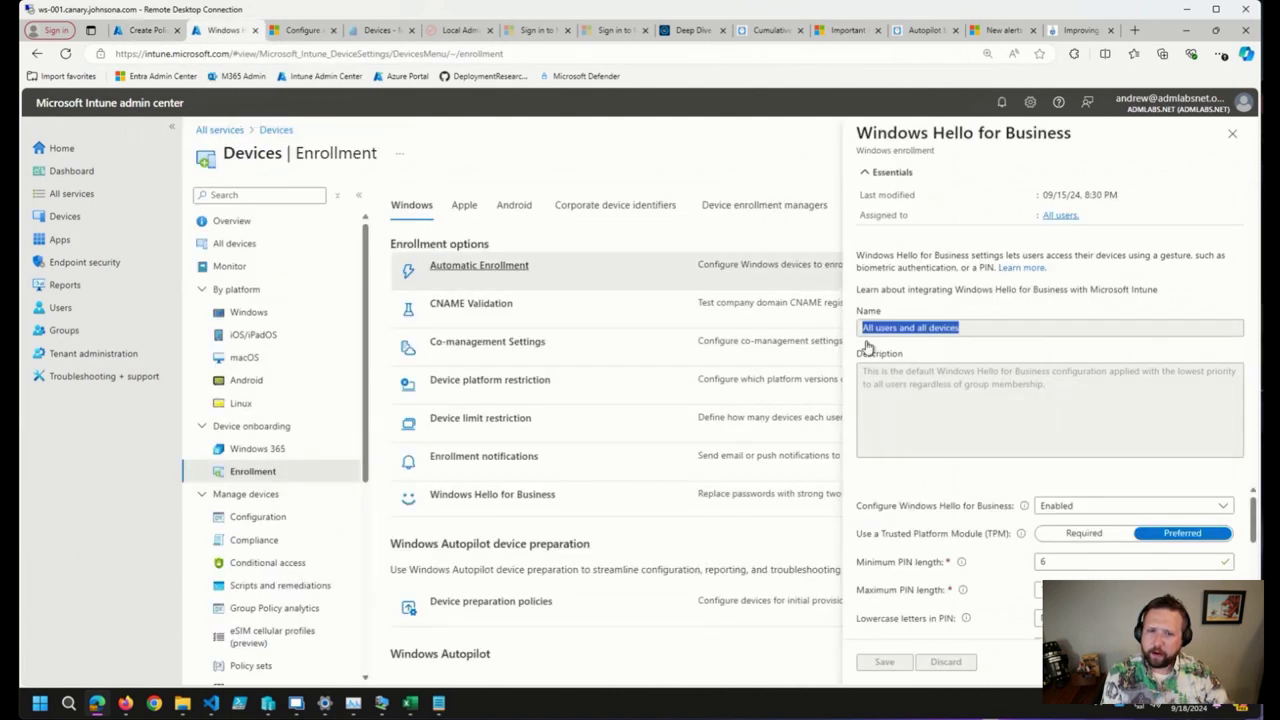
{"action": "left_click", "coordinate": [994, 334]}
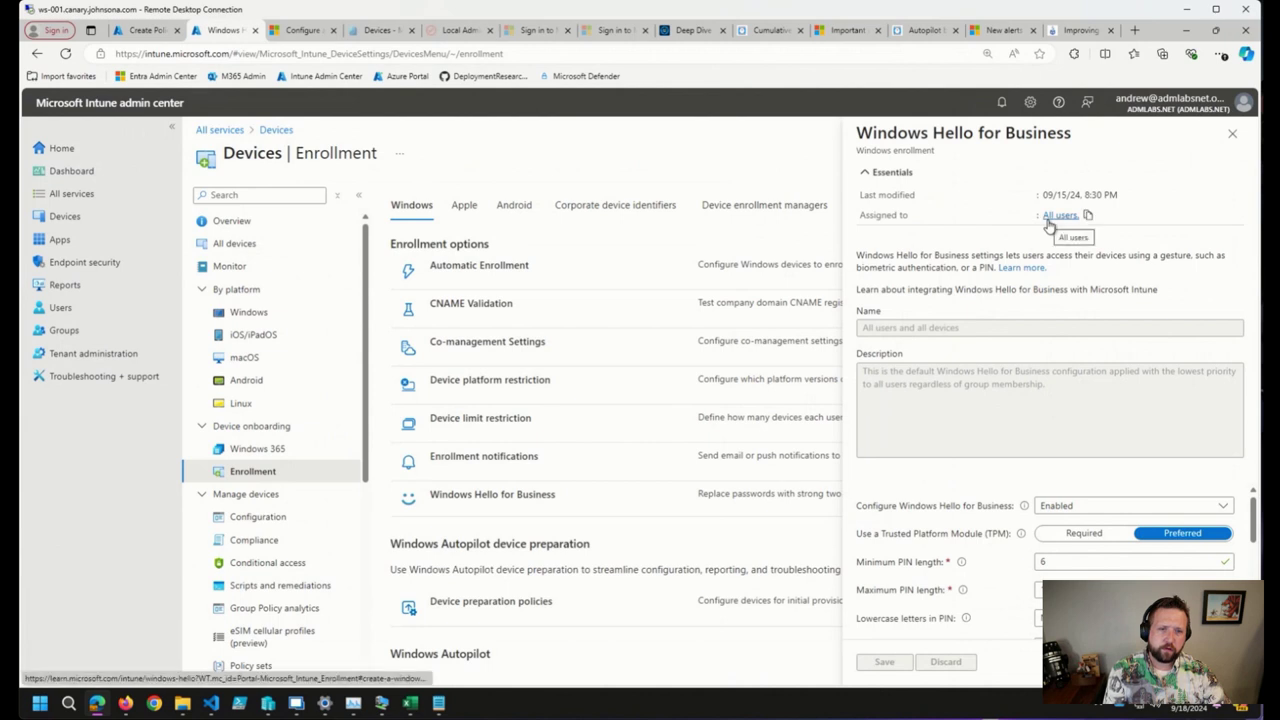
Scroll through the enrollment Windows Hello settings, then return to the policy draft
{"action": "scroll", "coordinate": [962, 540], "scroll_direction": "down", "scroll_amount": 2}
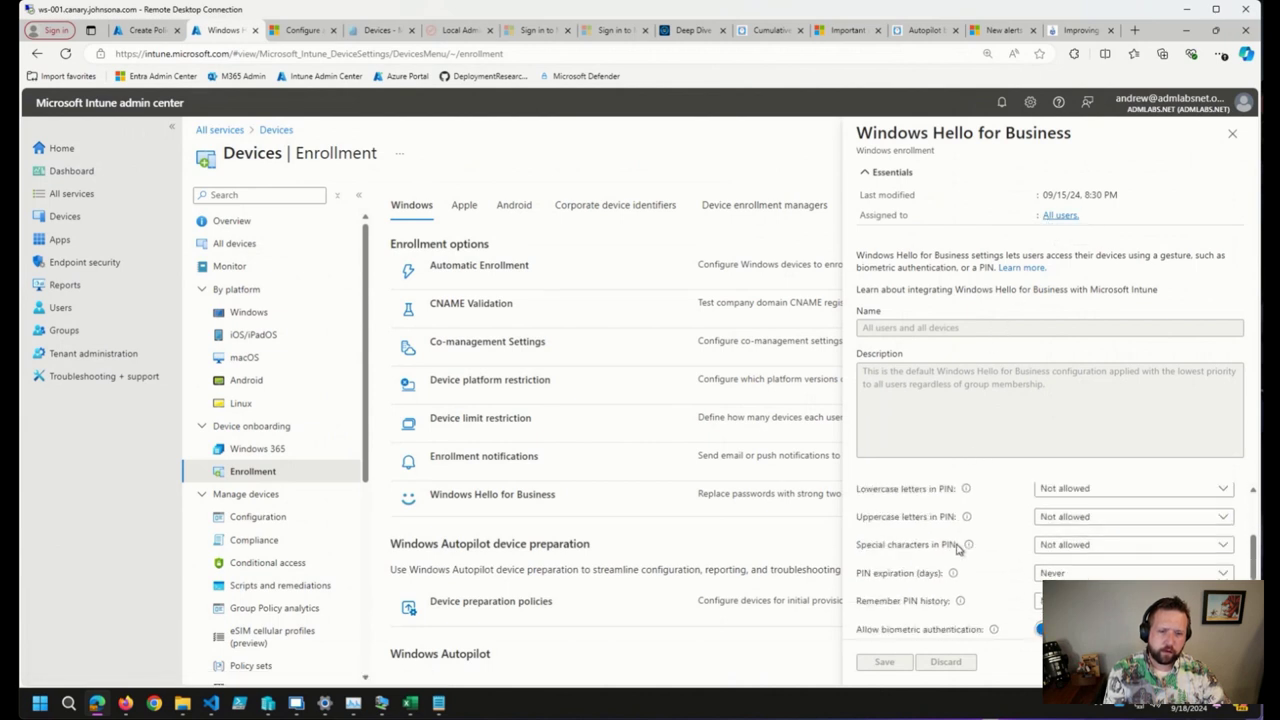
{"action": "scroll", "coordinate": [990, 615], "scroll_direction": "down", "scroll_amount": 2}
{"action": "mouse_move", "coordinate": [1000, 600]}
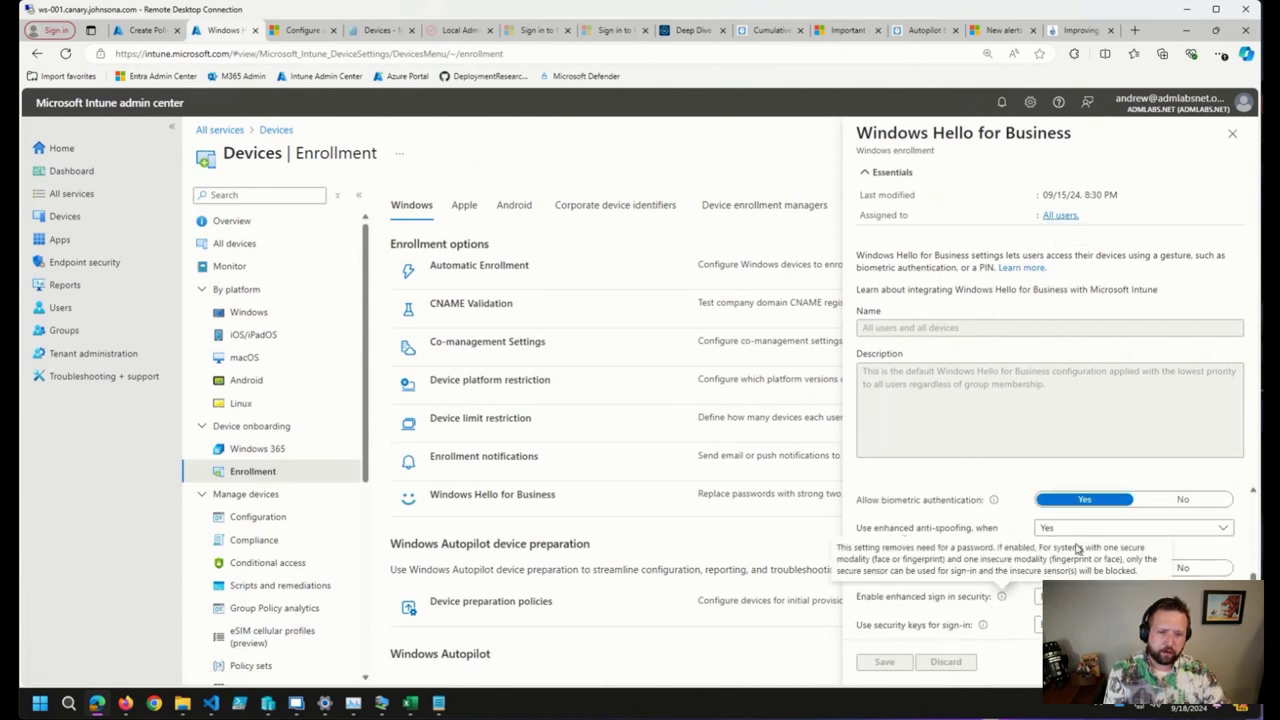
{"action": "scroll", "coordinate": [928, 522], "scroll_direction": "down", "scroll_amount": 1}
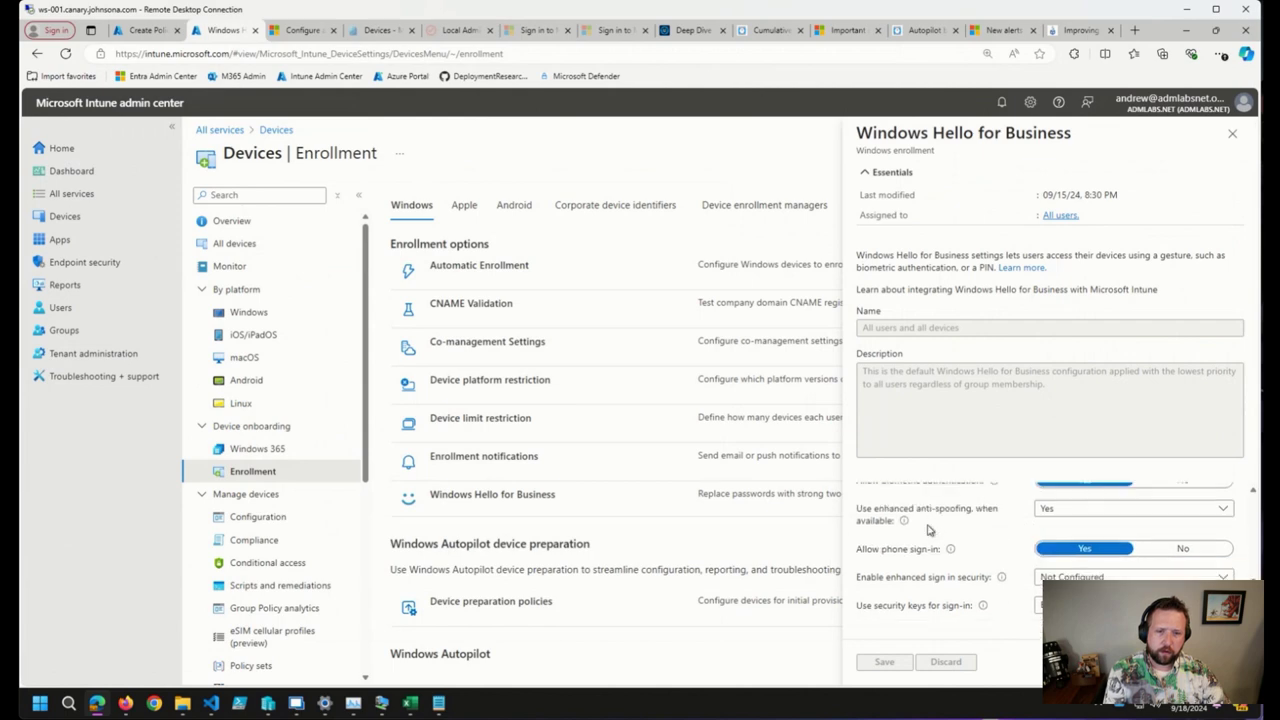
{"action": "left_click", "coordinate": [139, 30]}
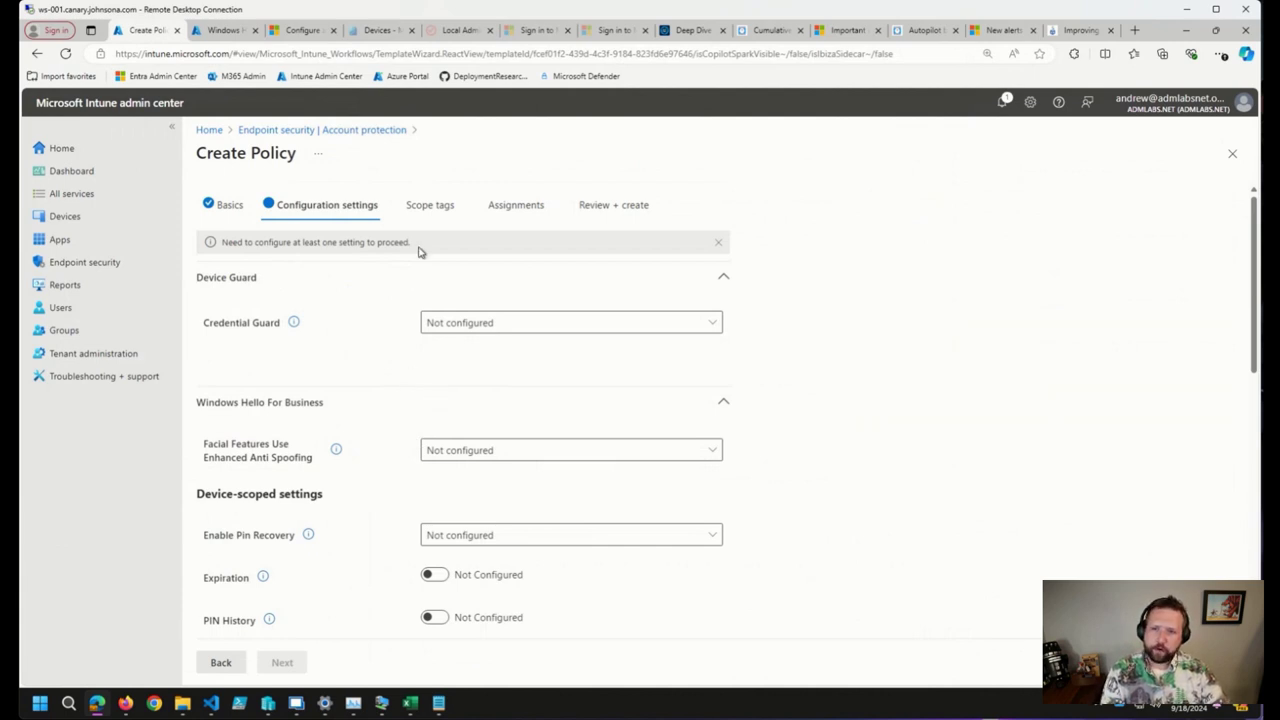
{"action": "left_click", "coordinate": [223, 31]}
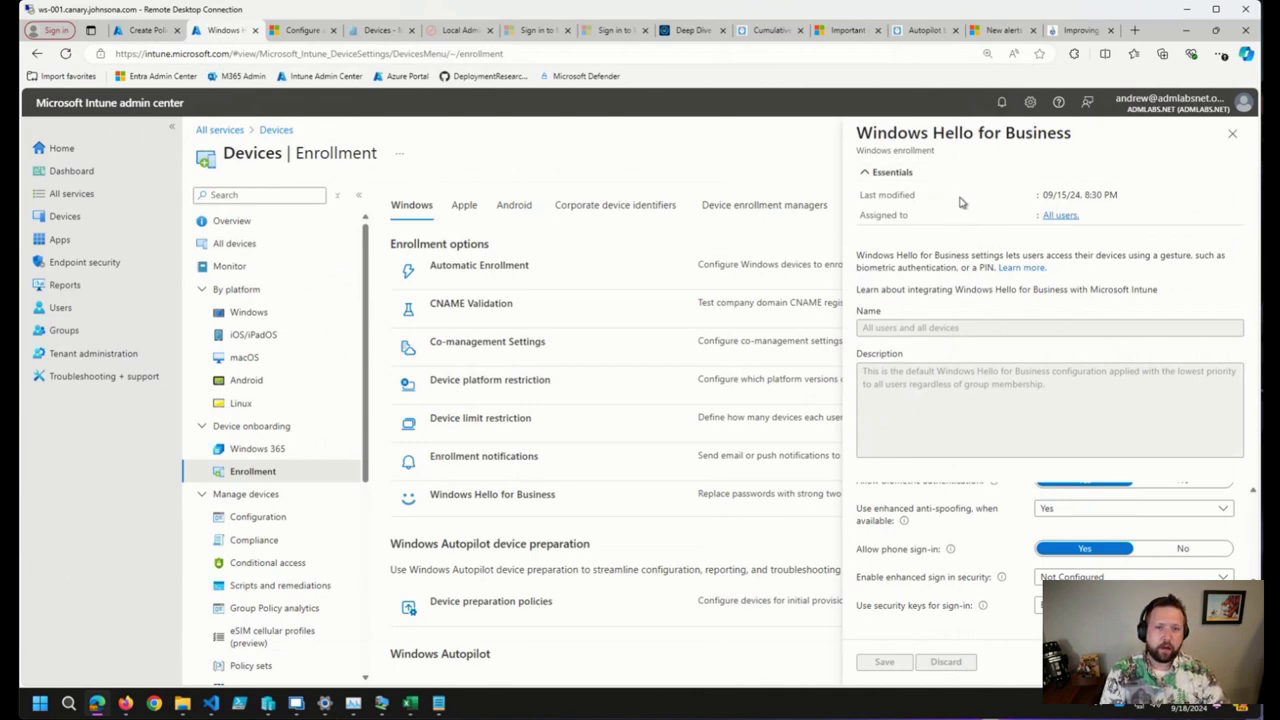
{"action": "left_click", "coordinate": [141, 32]}
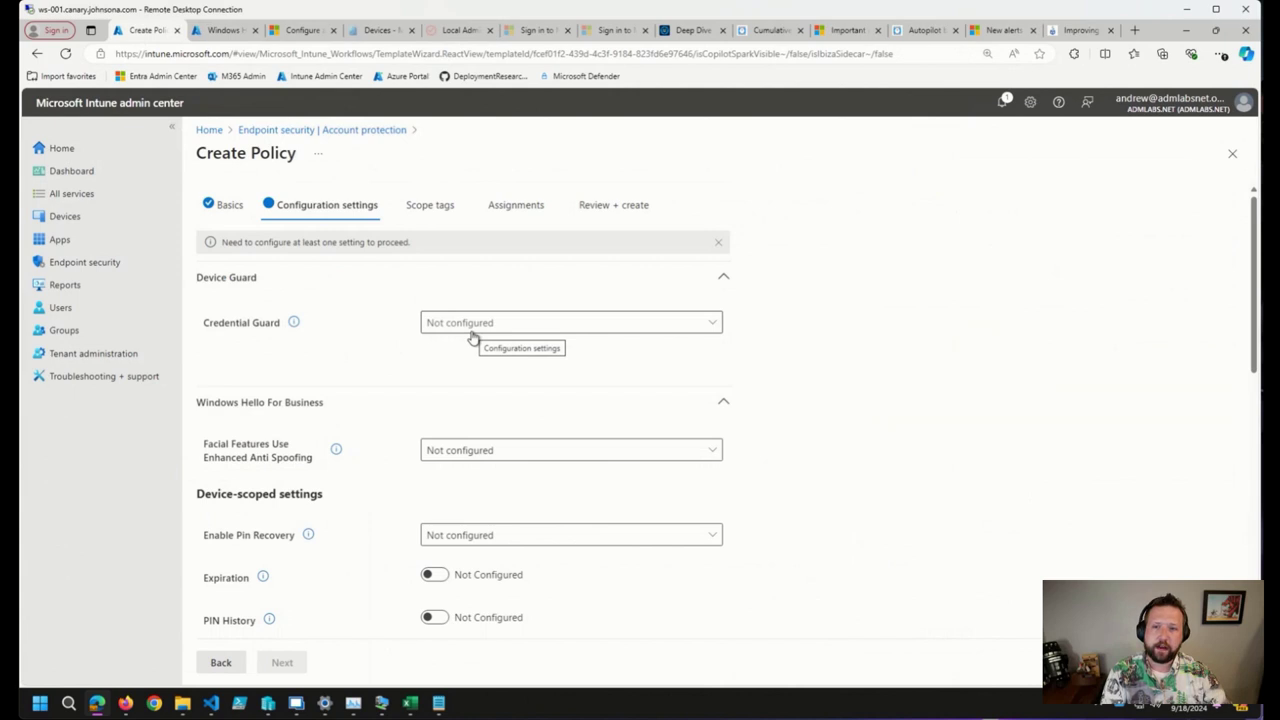
{"action": "scroll", "coordinate": [494, 449], "scroll_direction": "down", "scroll_amount": 7}
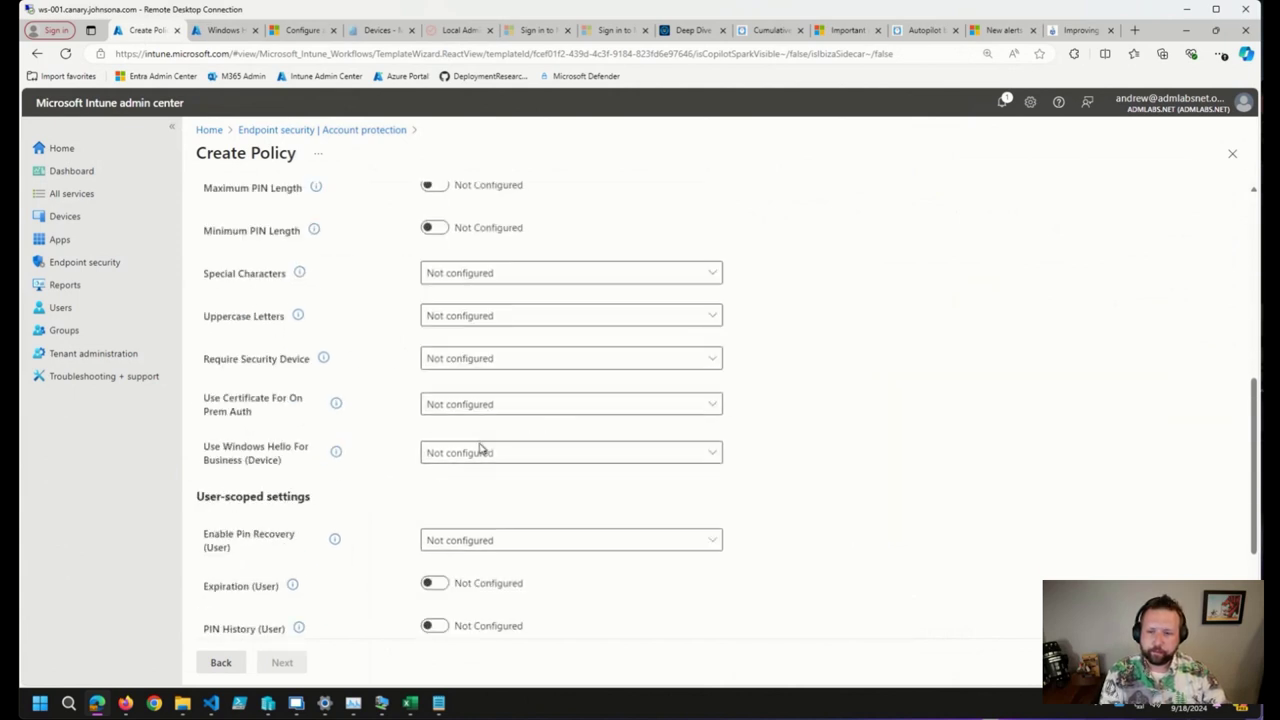
{"action": "scroll", "coordinate": [466, 450], "scroll_direction": "down", "scroll_amount": 2}
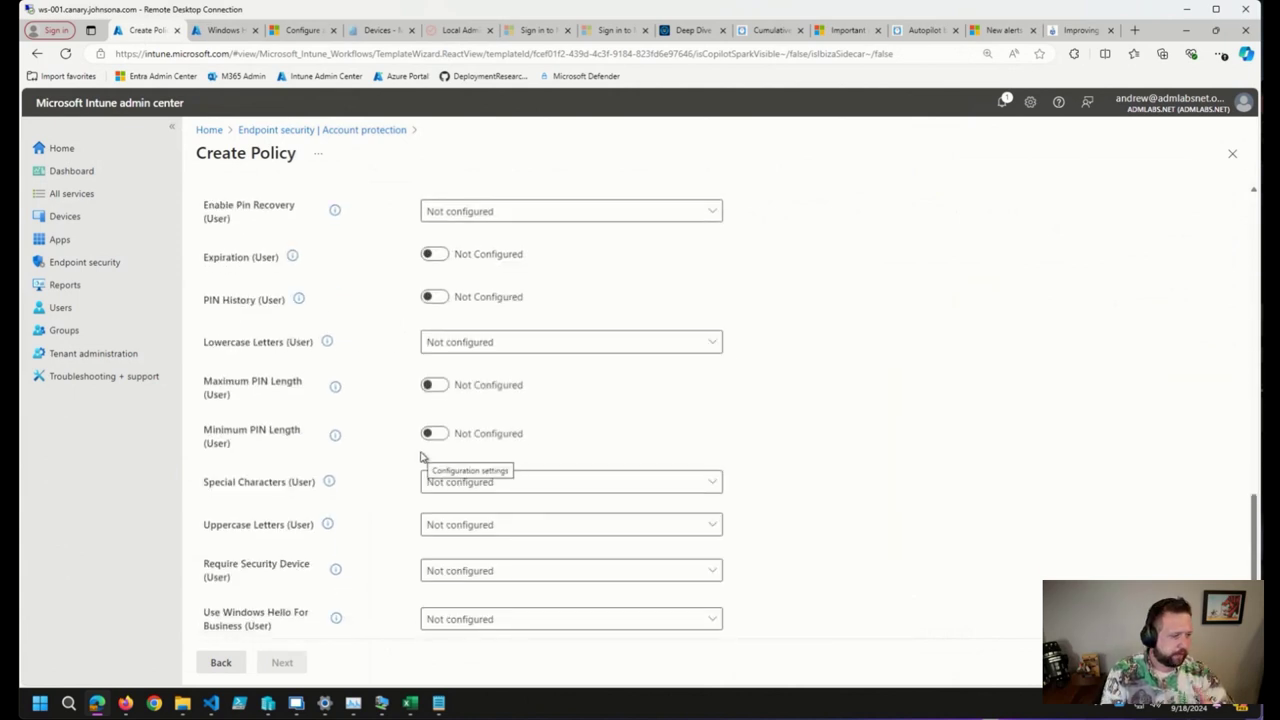